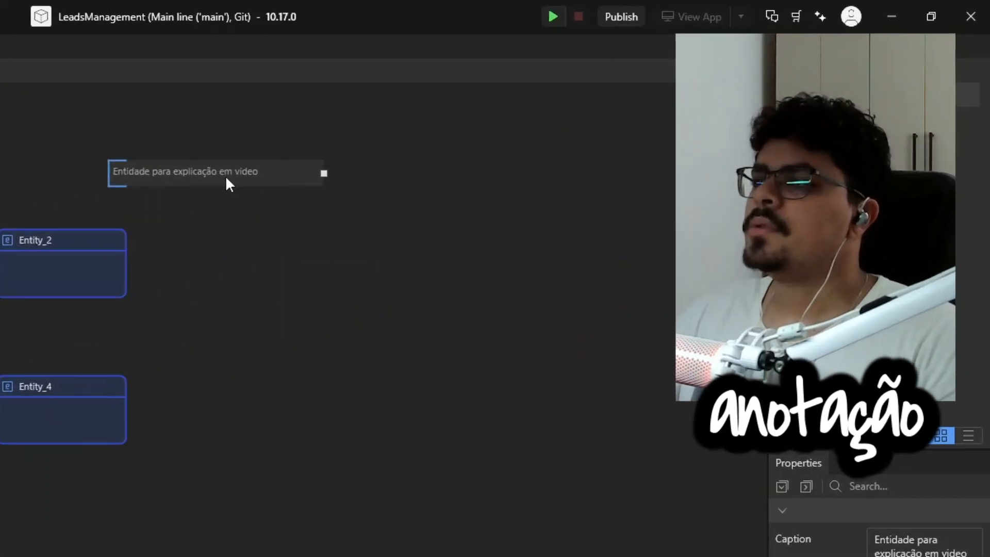
Step: Move the annotation "Entidade para explicação em vídeo" so it sits above Entity_2 in the domain model
drag(531, 110, 593, 154)
mouse_move(327, 257)
mouse_down()
mouse_move(396, 250)
mouse_move(346, 254)
mouse_move(76, 156)
mouse_up()
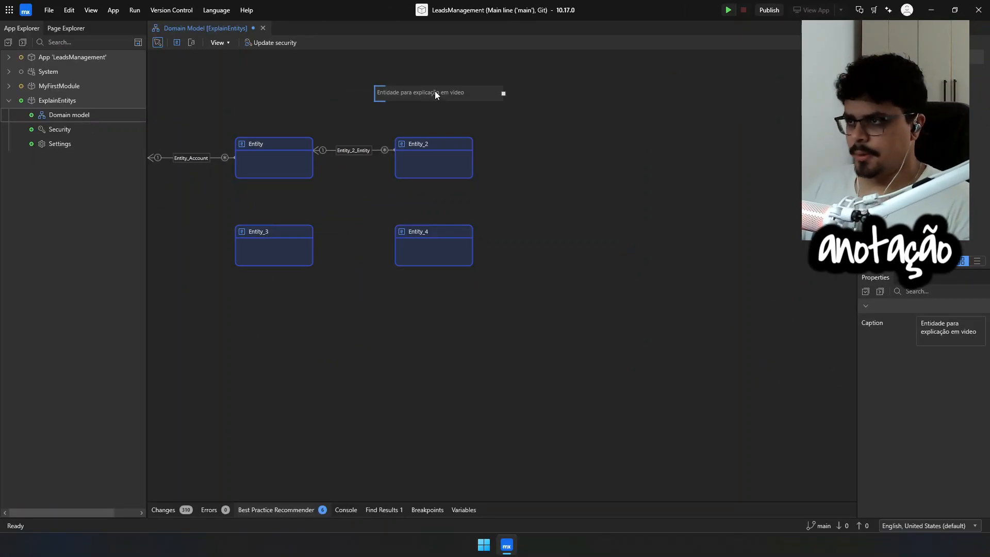
Step: Hide the cross-module associations in the domain model, show them again, and select the Entity_Account association
click(220, 43)
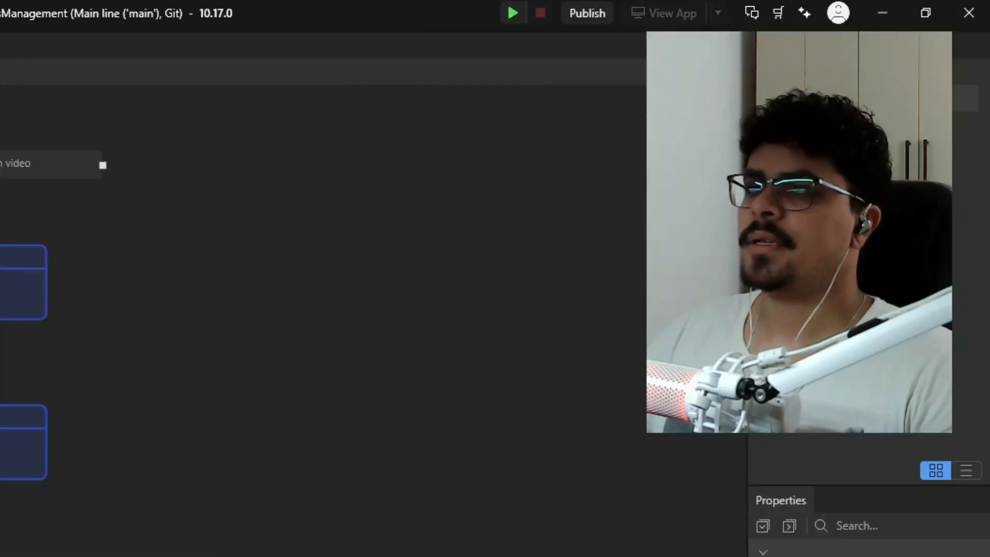
key(Escape)
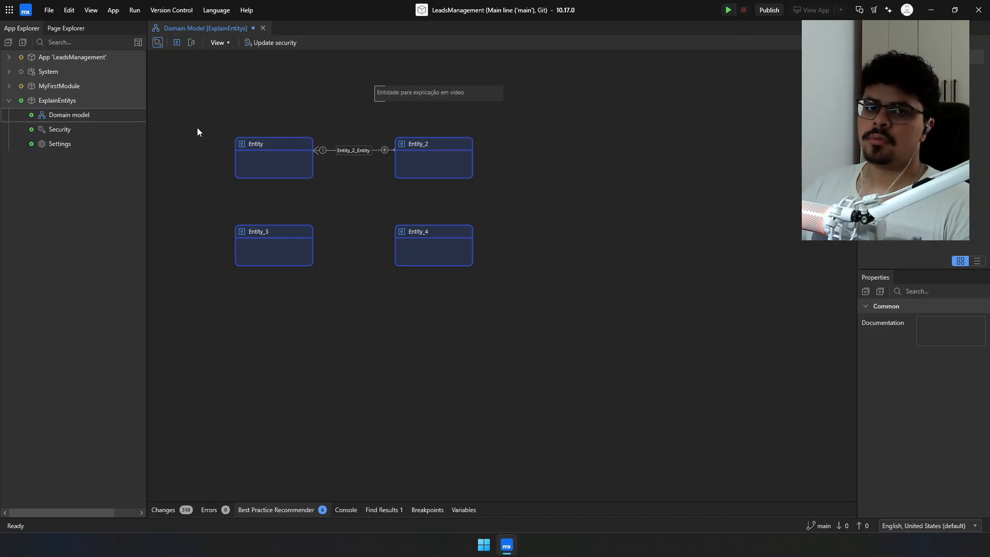
click(218, 45)
click(218, 56)
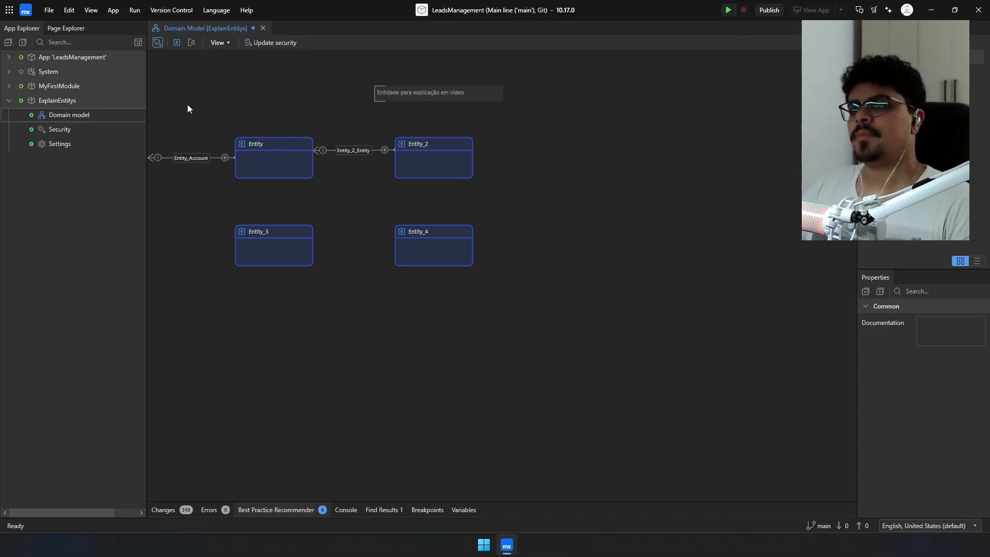
click(230, 44)
click(206, 157)
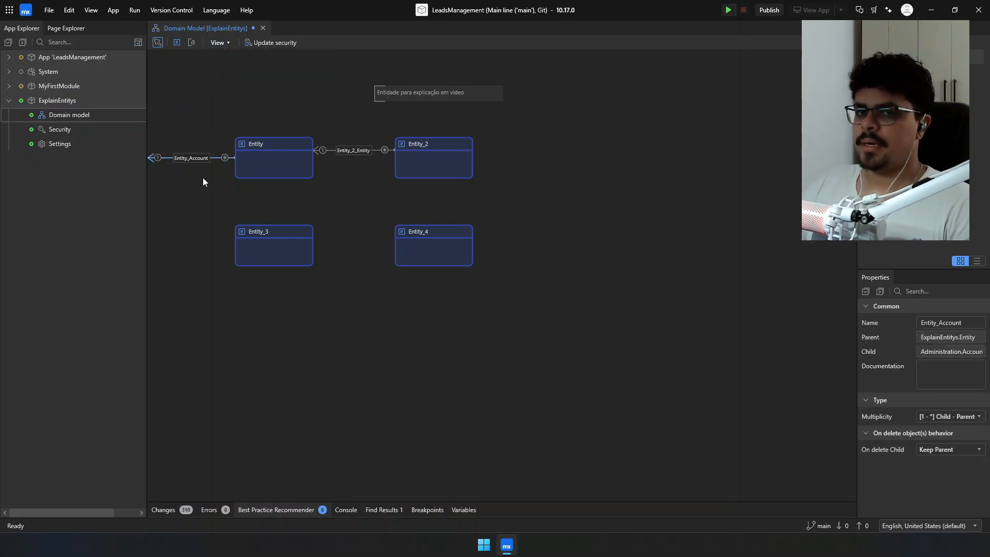
click(229, 88)
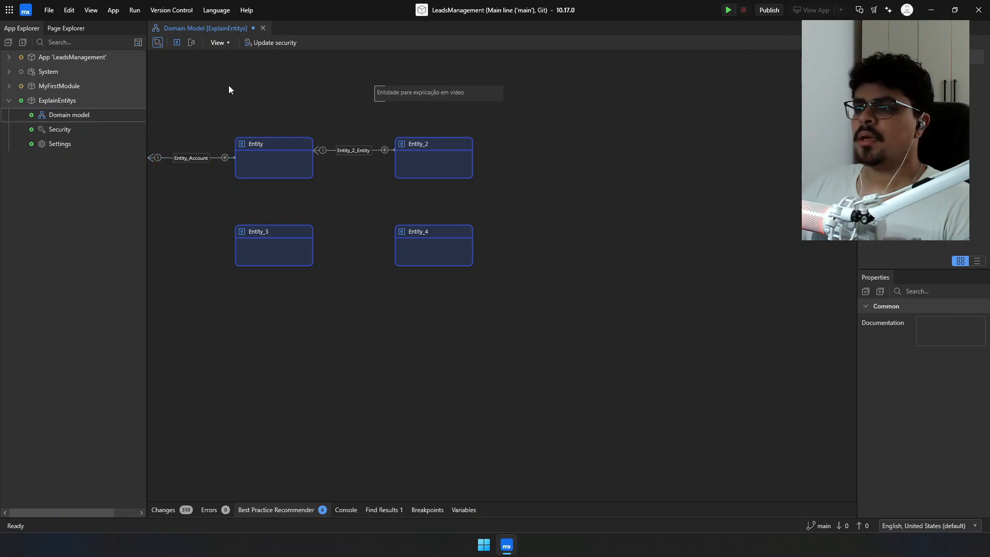
Step: Examine the name and properties of the association between Entity and Entity_2, leaving them unchanged
click(212, 44)
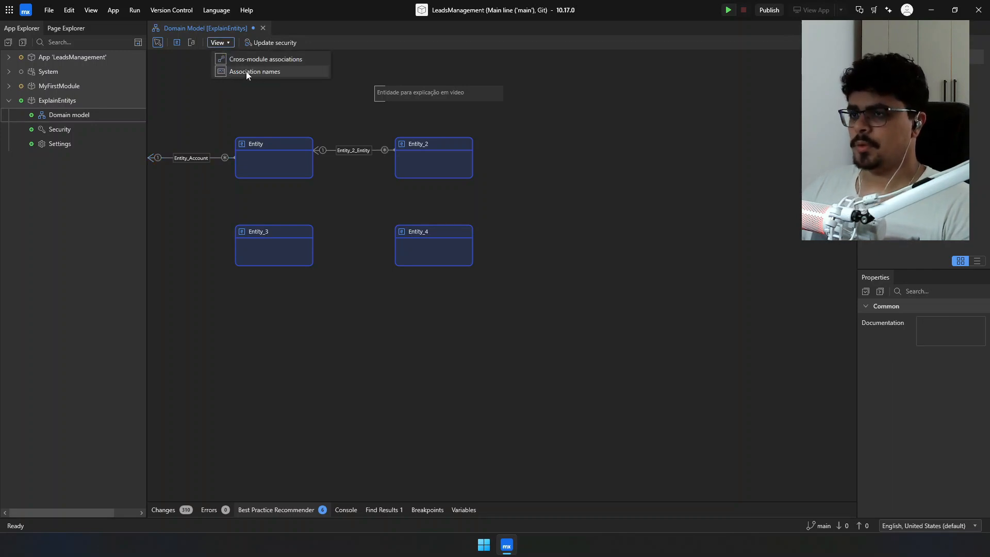
click(312, 100)
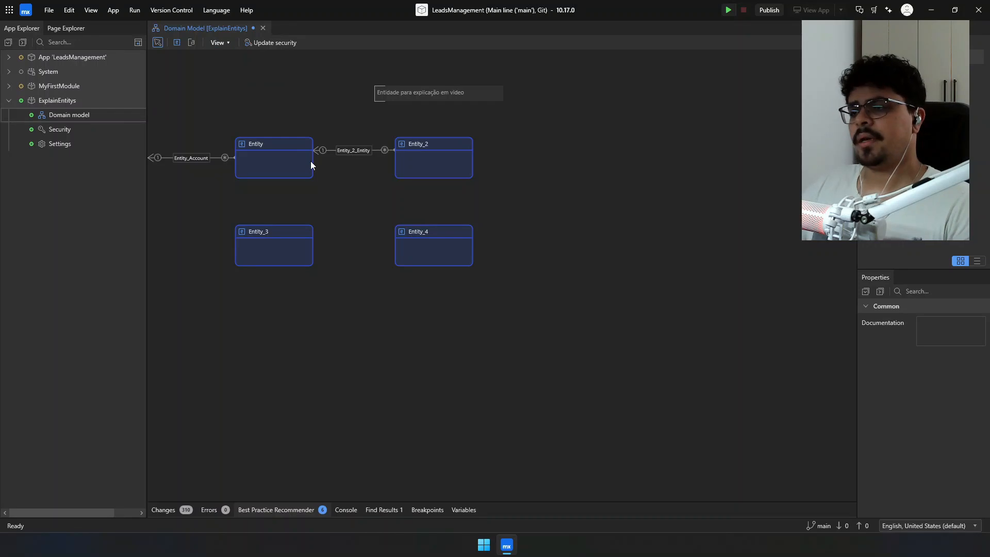
double_click(343, 150)
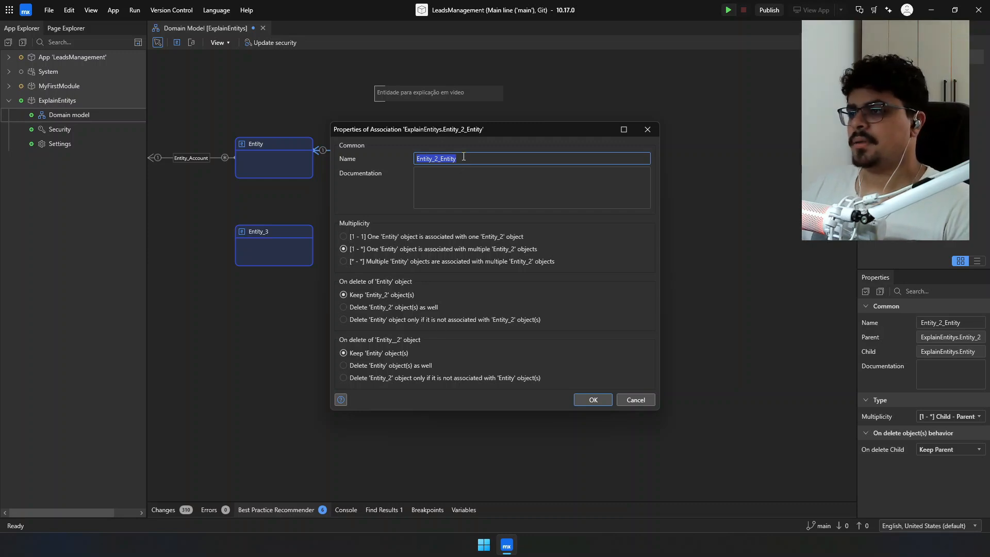
key(Escape)
Step: Turn off the display of association names in the domain model
click(229, 46)
click(230, 75)
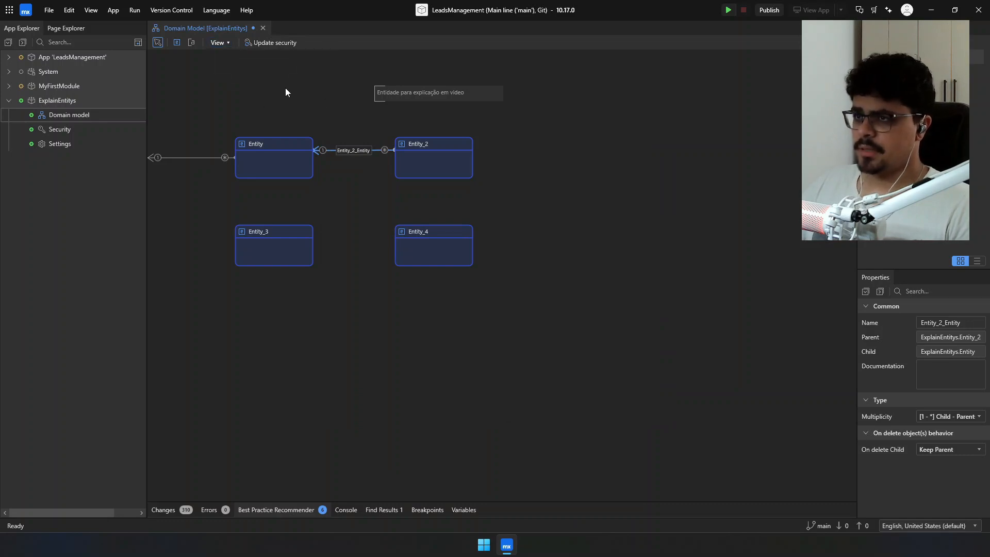
click(197, 162)
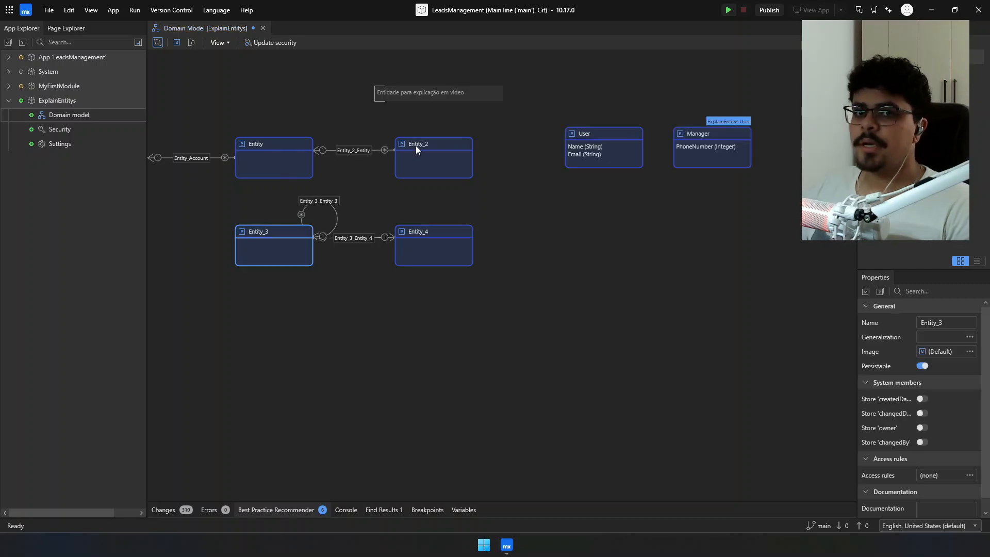
Step: Open the User entity's properties and browse the entities available for its generalization without selecting one
double_click(590, 130)
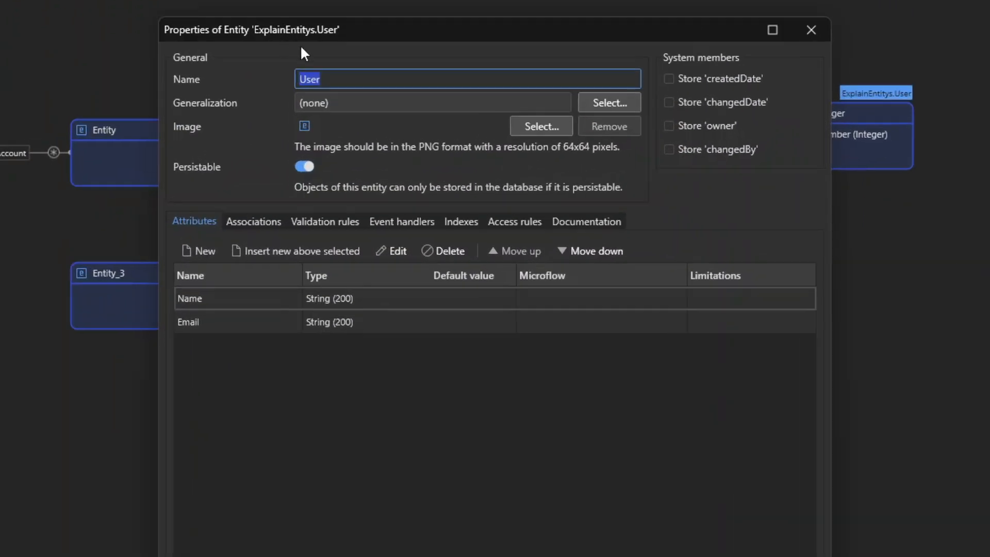
key(BackSpace)
click(601, 105)
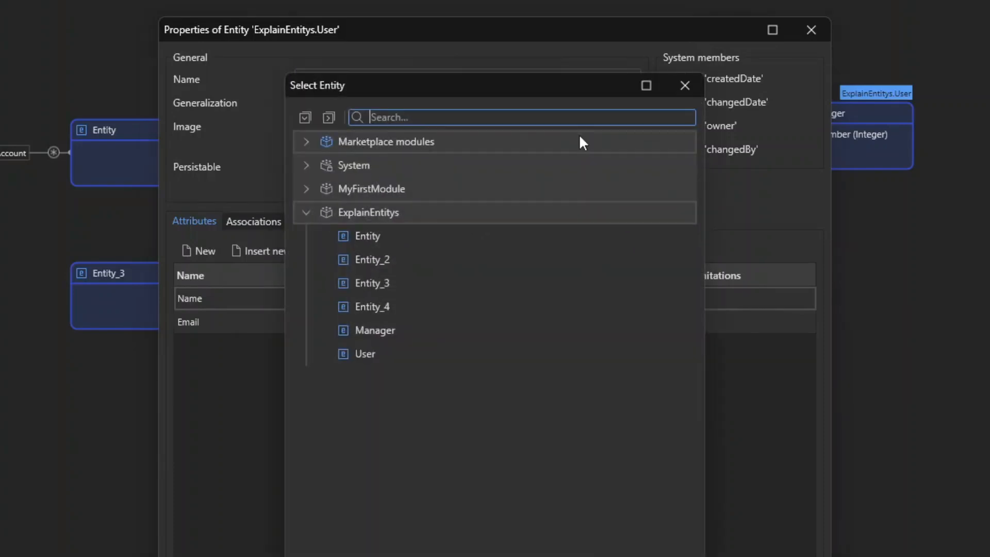
key(Escape)
key(Escape)
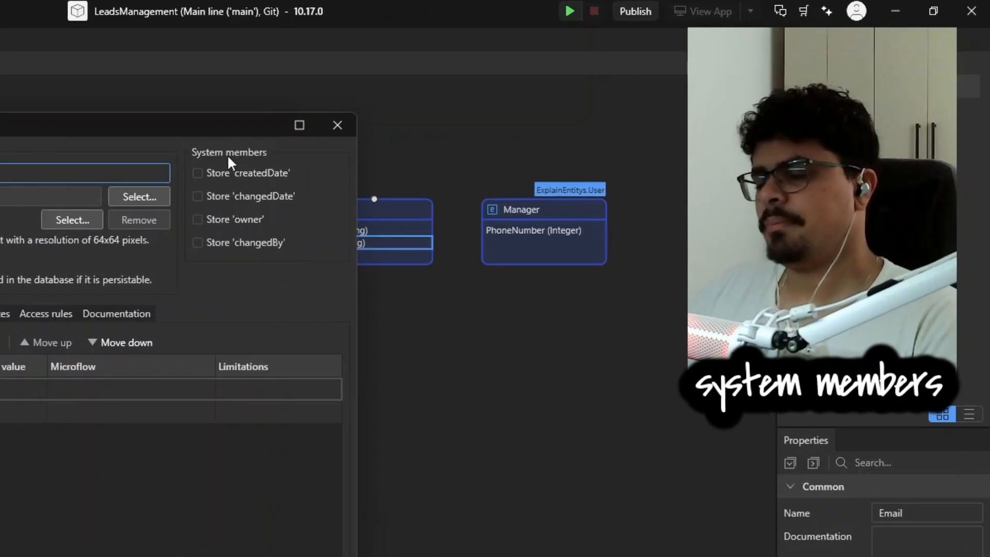
Step: Enable storing createdDate, changedDate, owner and changedBy as system members of the User entity
click(235, 172)
click(233, 195)
click(228, 217)
click(233, 243)
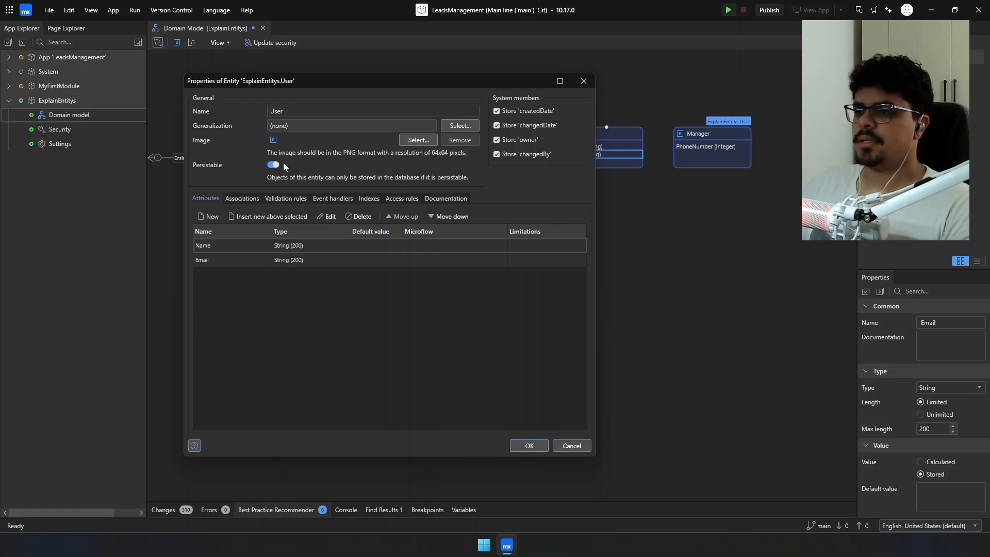
click(535, 446)
Step: Place the non-persistable AuxUser entity directly below the User entity, aligned with it
drag(550, 111, 673, 282)
click(638, 222)
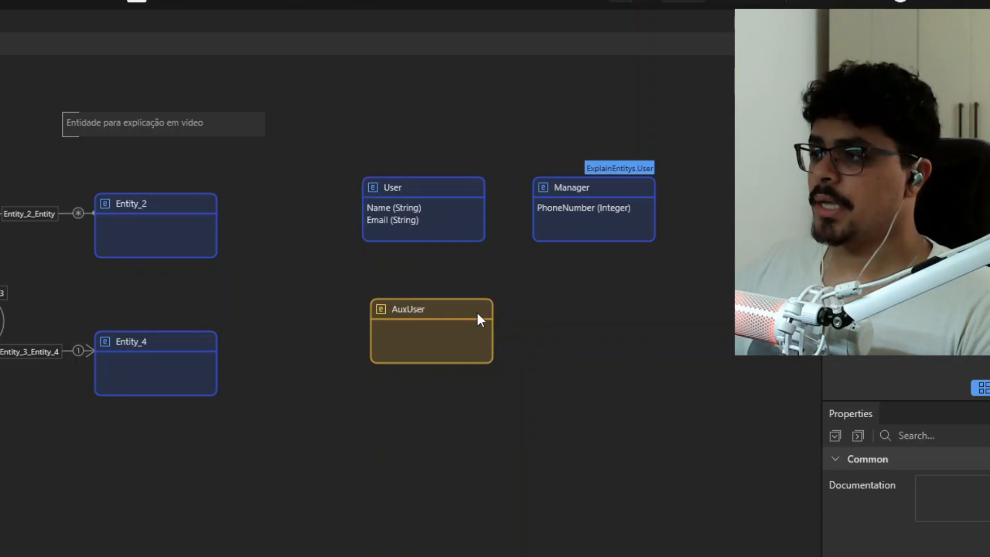
drag(476, 311, 465, 268)
Step: Compare the Persistable setting of the User entity with that of the AuxUser entity
click(445, 219)
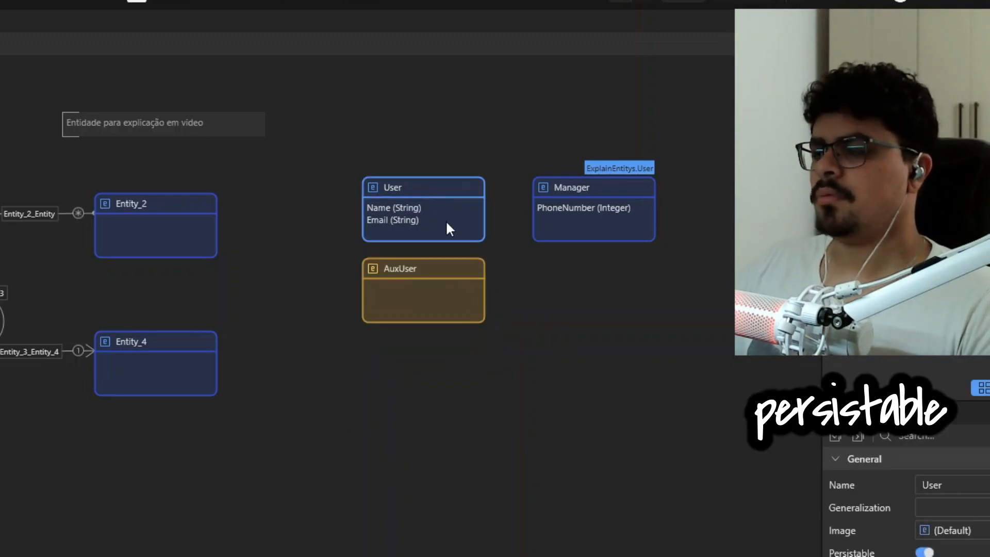
click(449, 288)
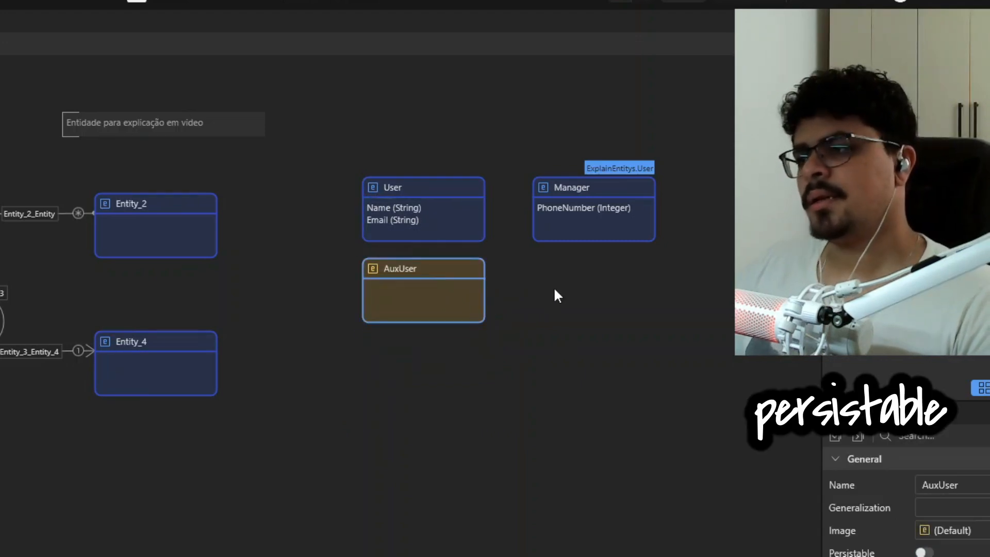
double_click(425, 268)
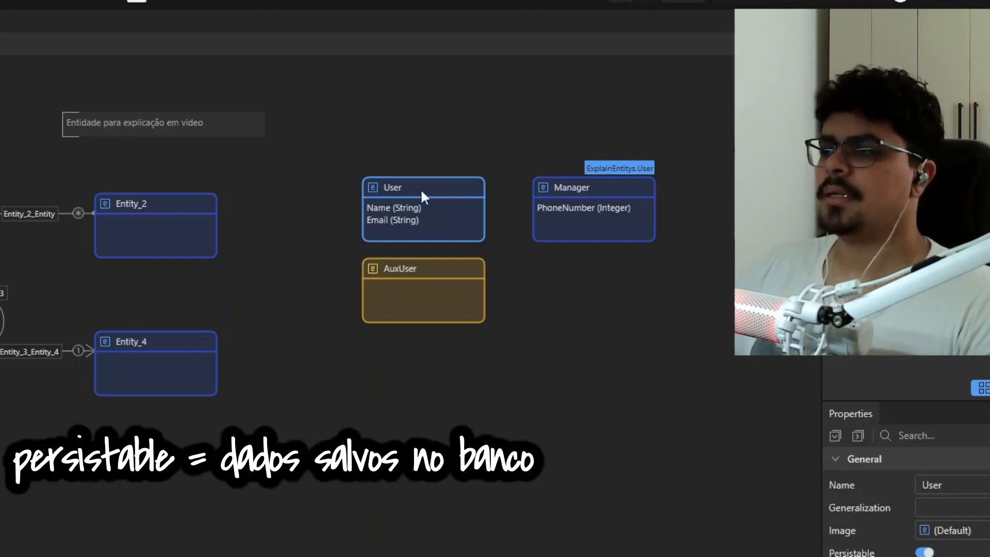
click(415, 276)
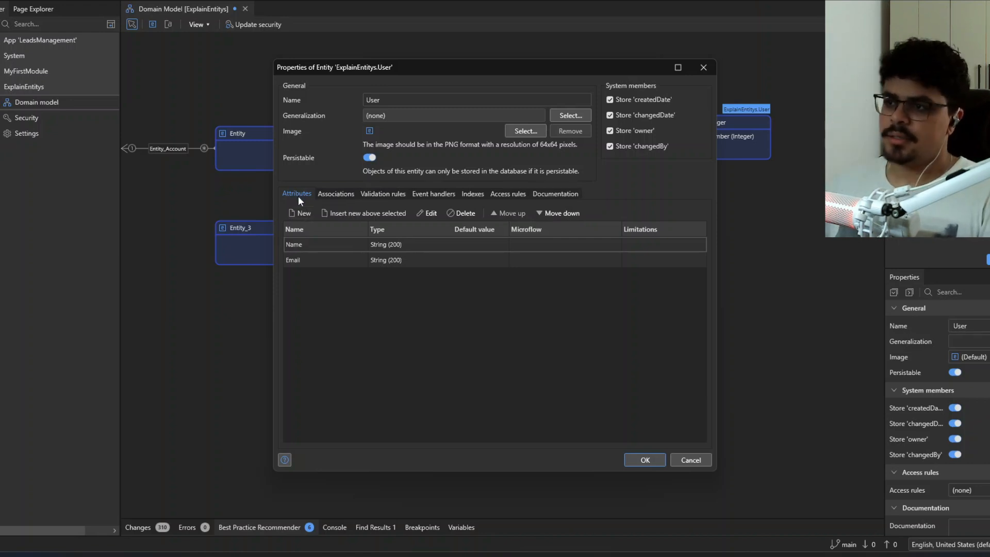
Step: Start a new attribute for the User entity and examine its name, documentation and type options
click(299, 211)
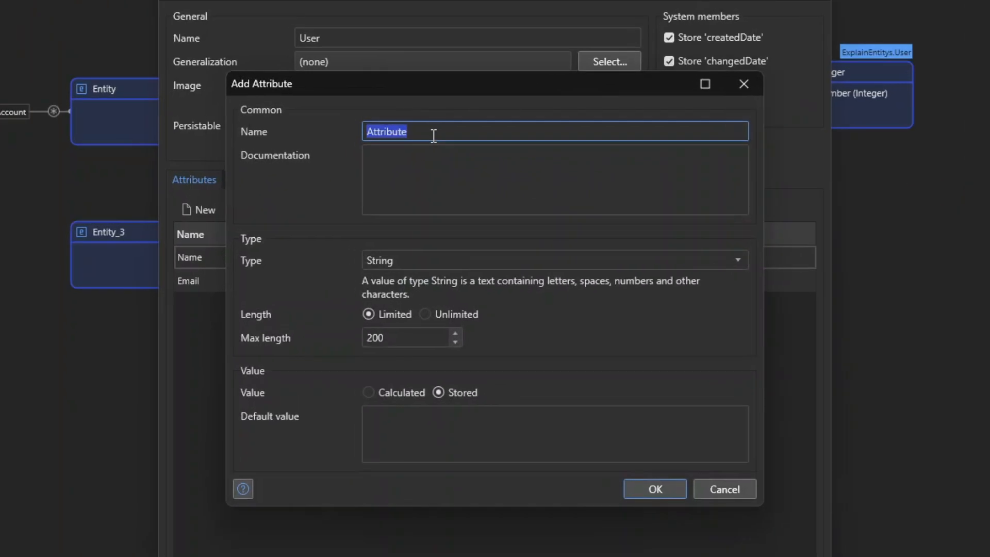
click(412, 195)
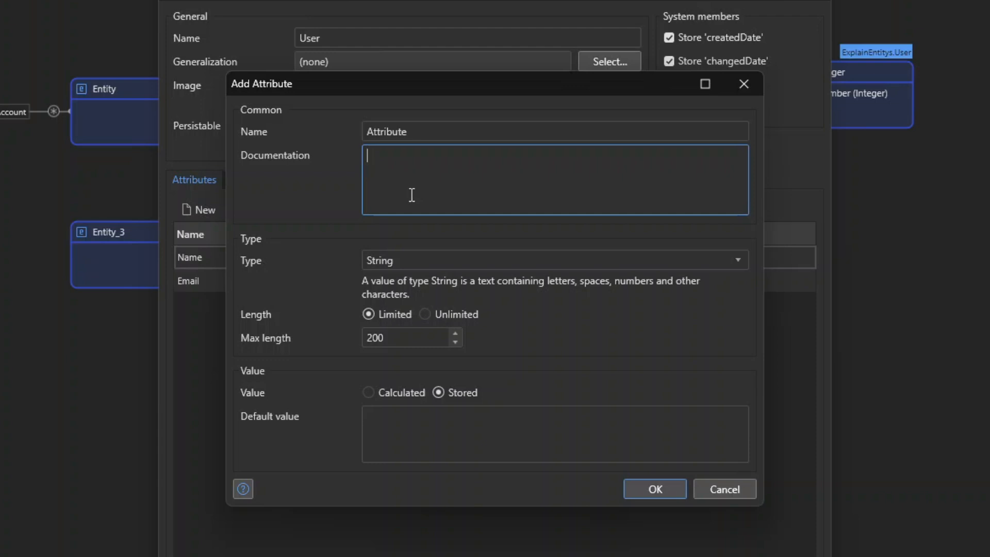
click(419, 255)
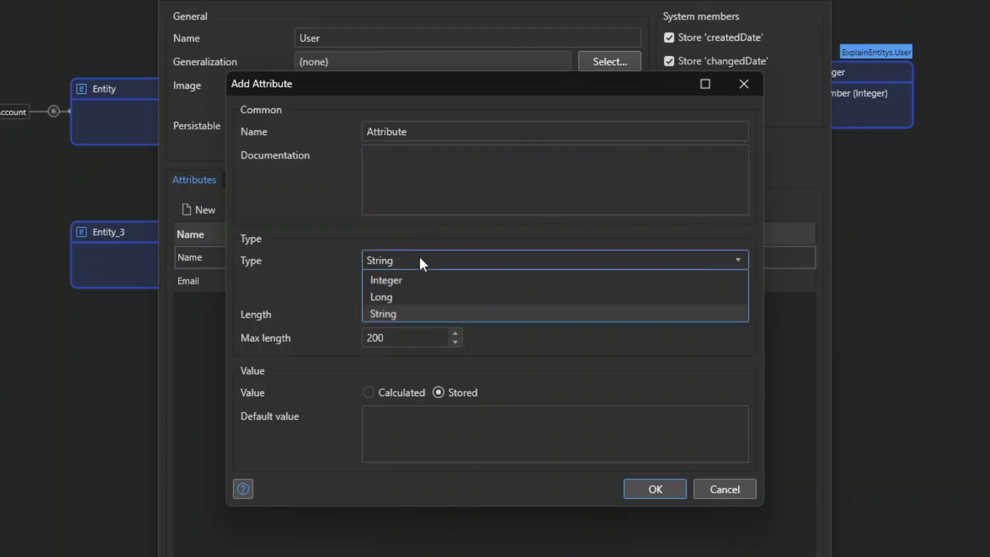
click(429, 261)
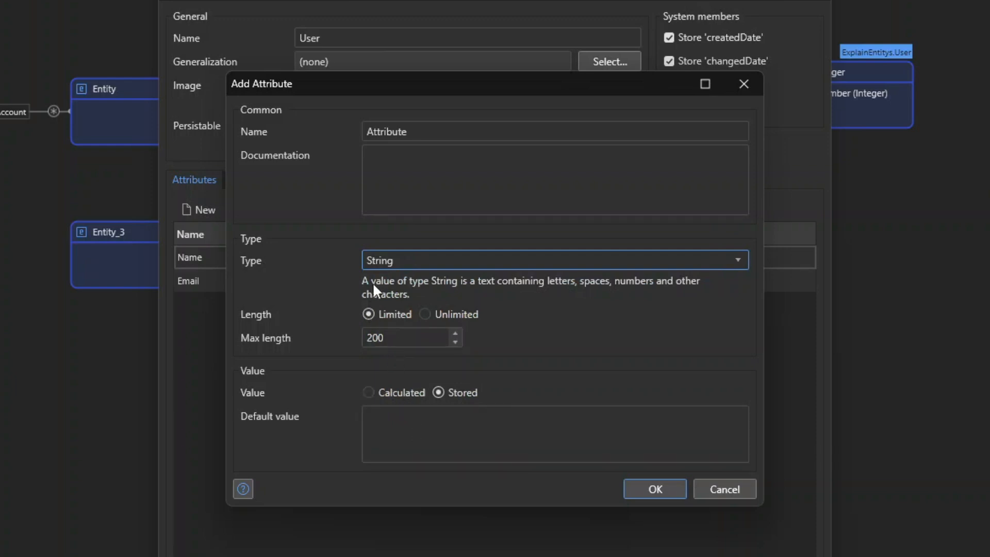
click(386, 260)
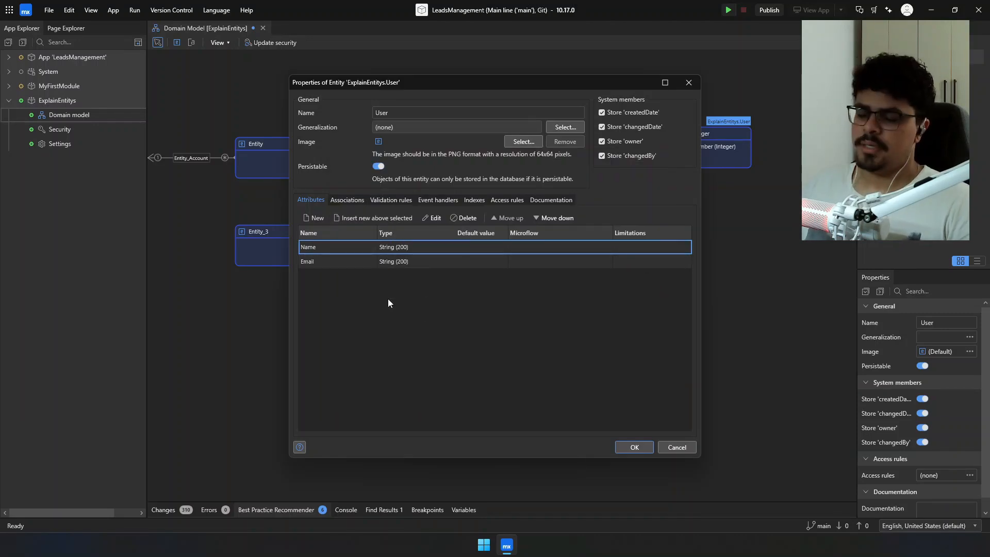
Step: Insert a new String attribute with the default name Attribute directly above Email in the User entity
click(367, 217)
drag(388, 203, 420, 154)
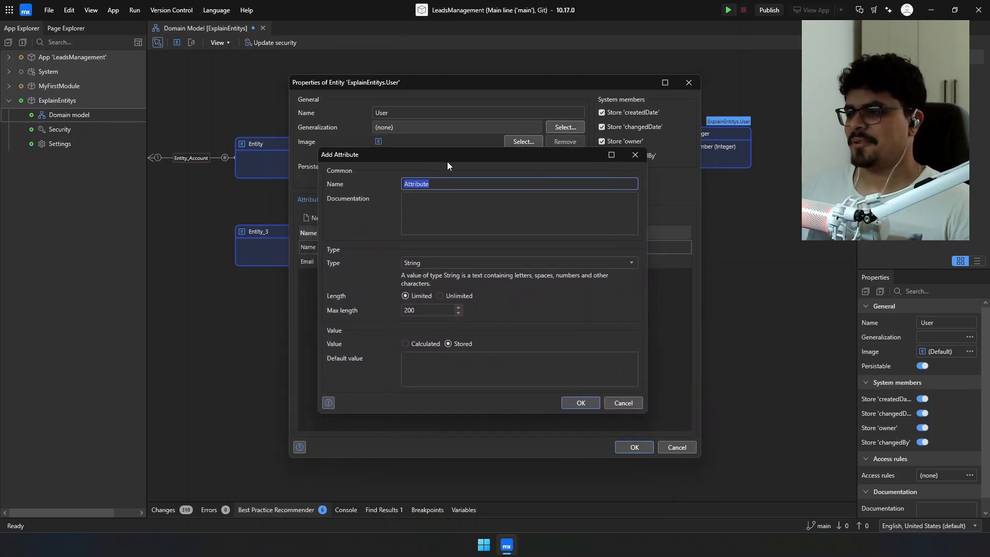
click(635, 155)
click(396, 223)
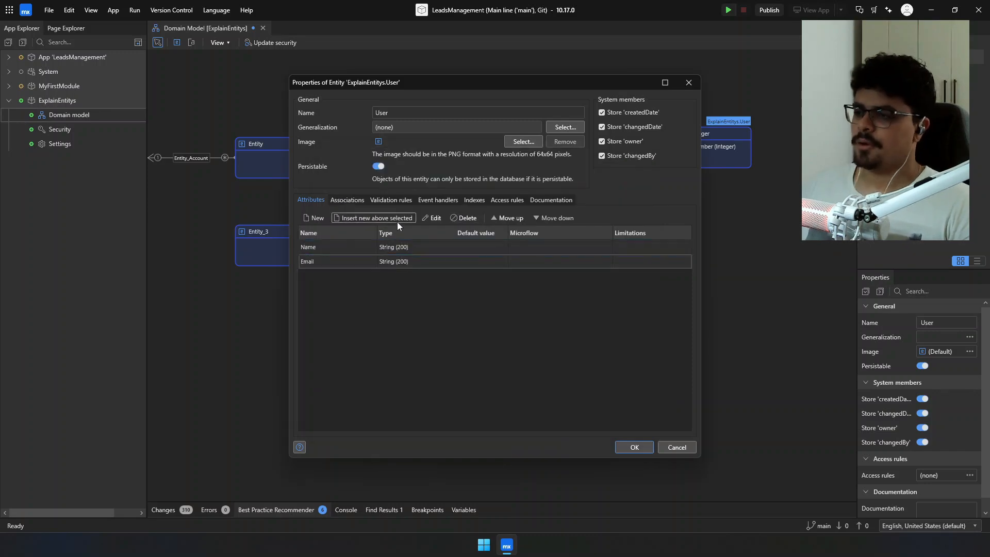
click(591, 390)
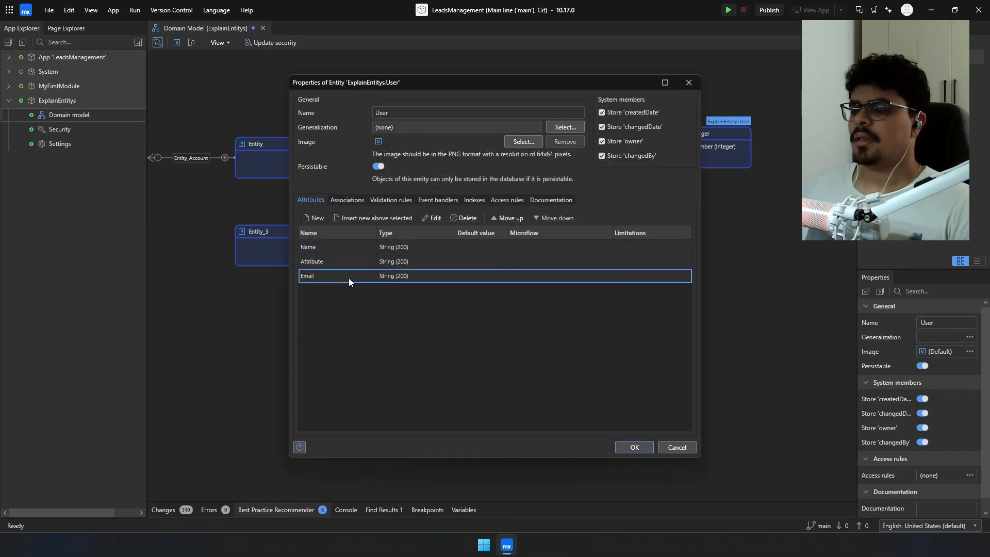
Step: Open the attribute named Attribute for editing, cancel without changes, and delete it from the User entity
click(350, 262)
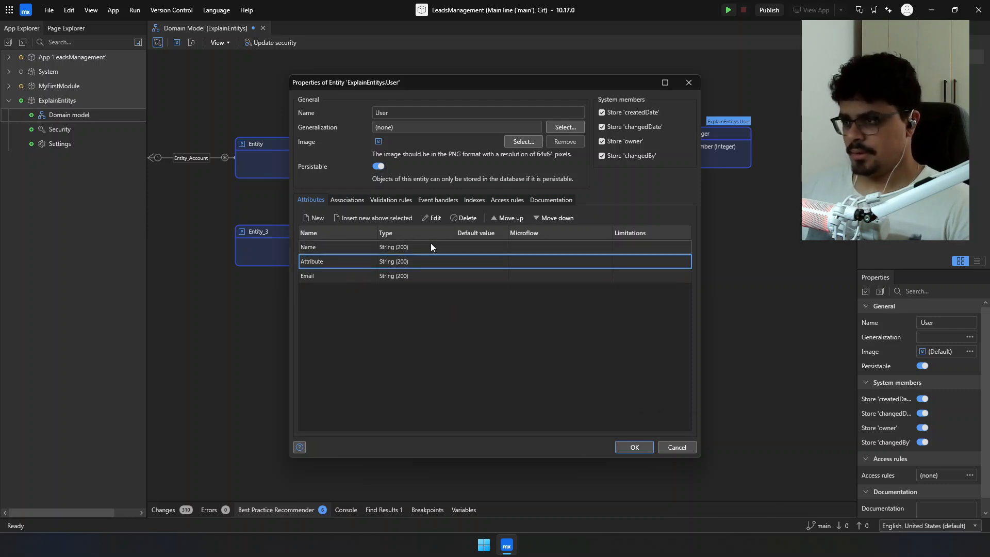
click(437, 218)
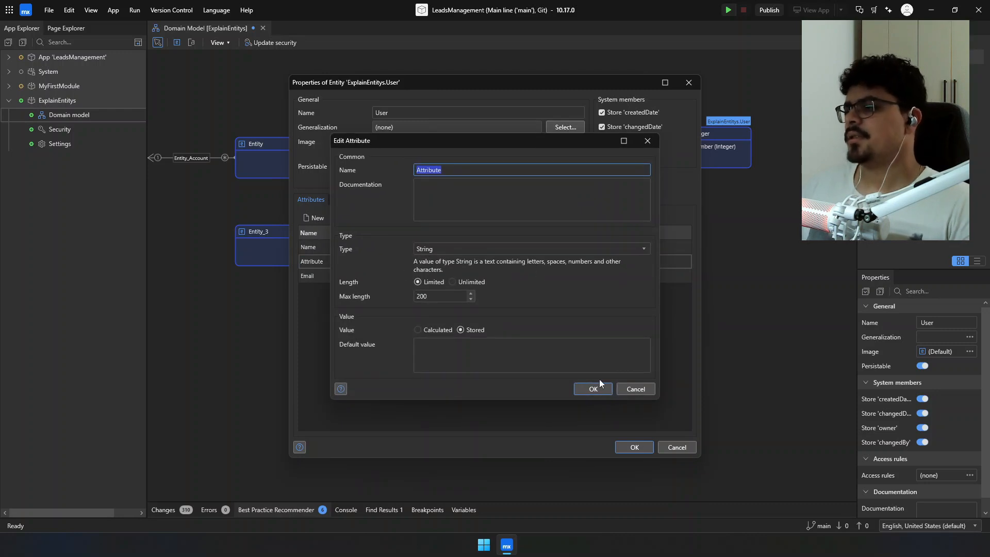
click(629, 389)
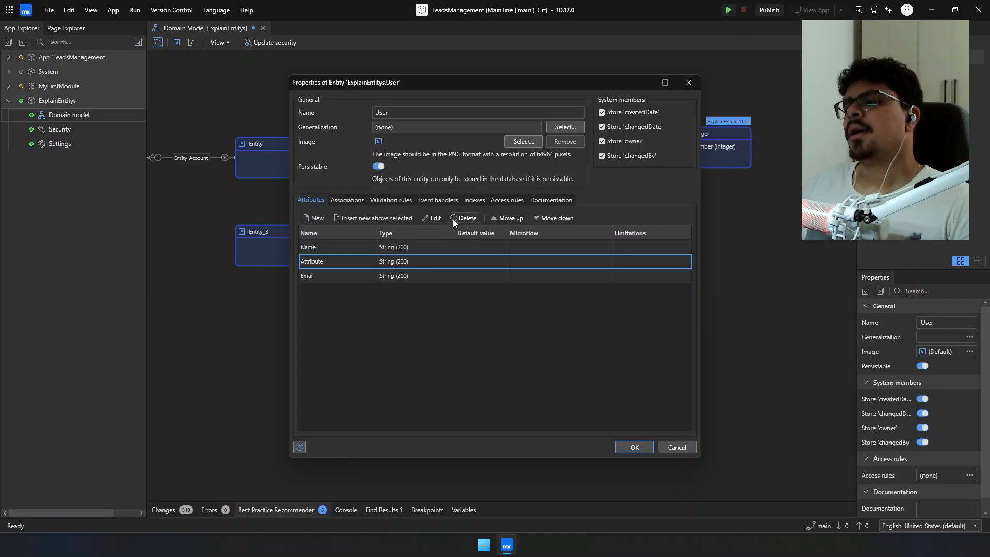
click(454, 218)
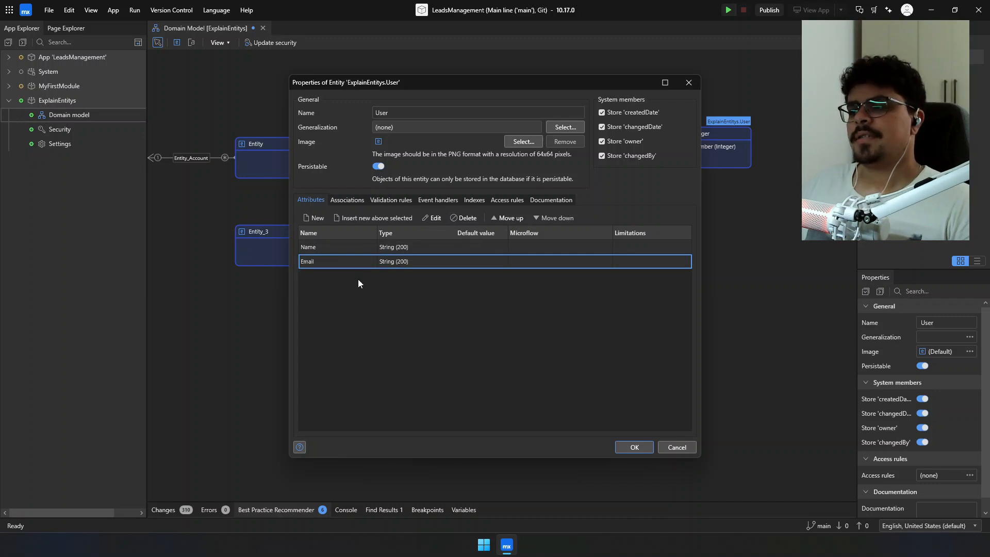
Step: Move the Email attribute above Name and back below it twice in the User entity's attribute order
click(510, 217)
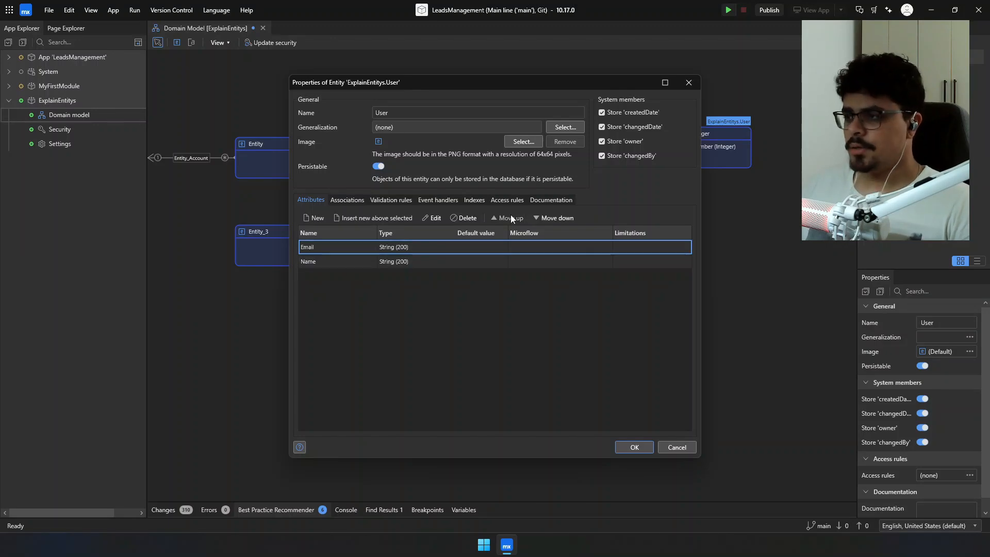
click(547, 217)
click(516, 219)
click(545, 218)
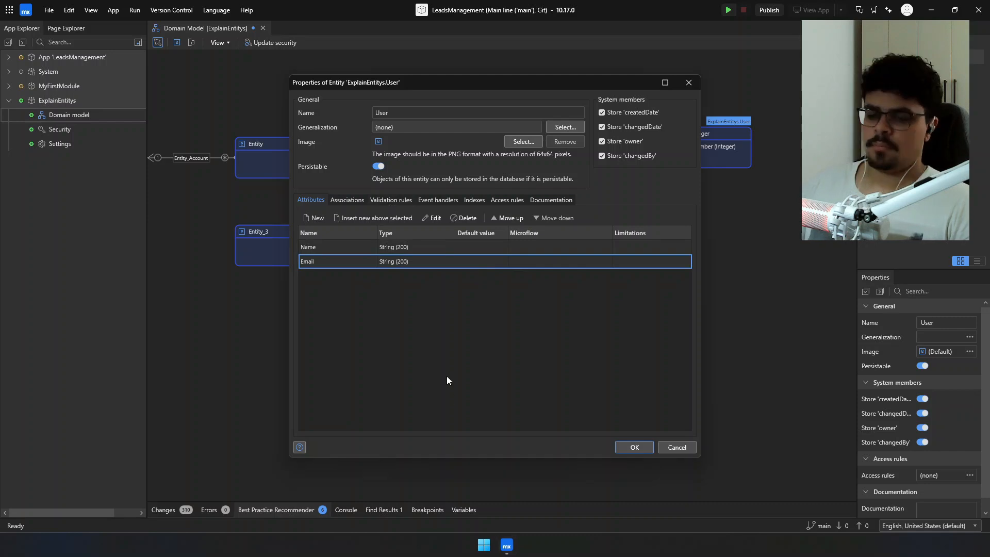
Step: View the User entity's associations, check the entities available for a new association, and close the entity properties without saving
click(351, 199)
click(315, 218)
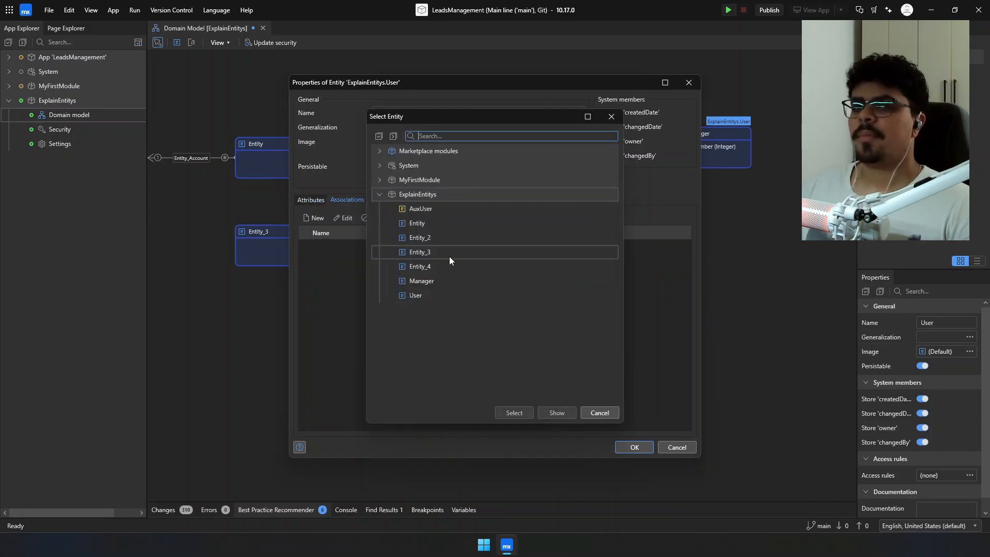
click(599, 412)
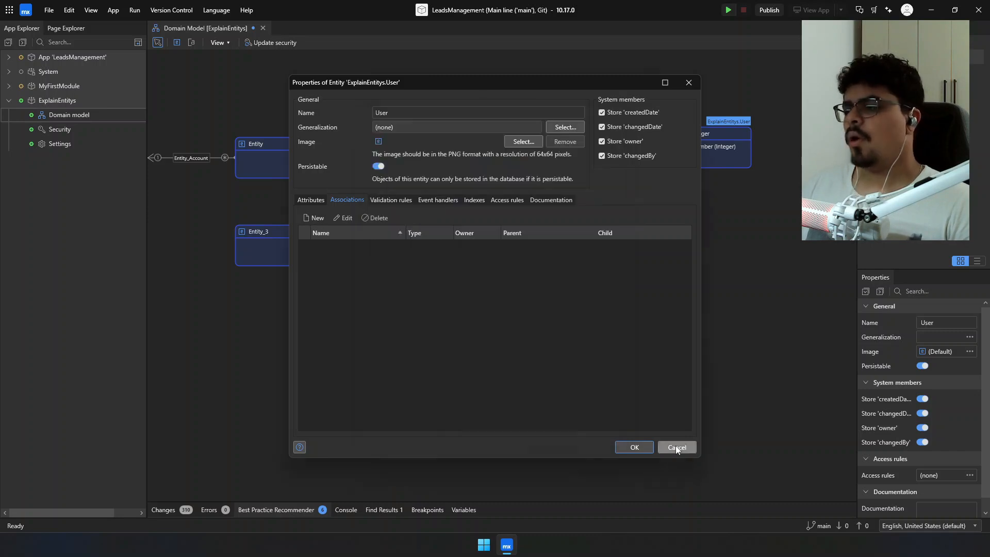
click(677, 447)
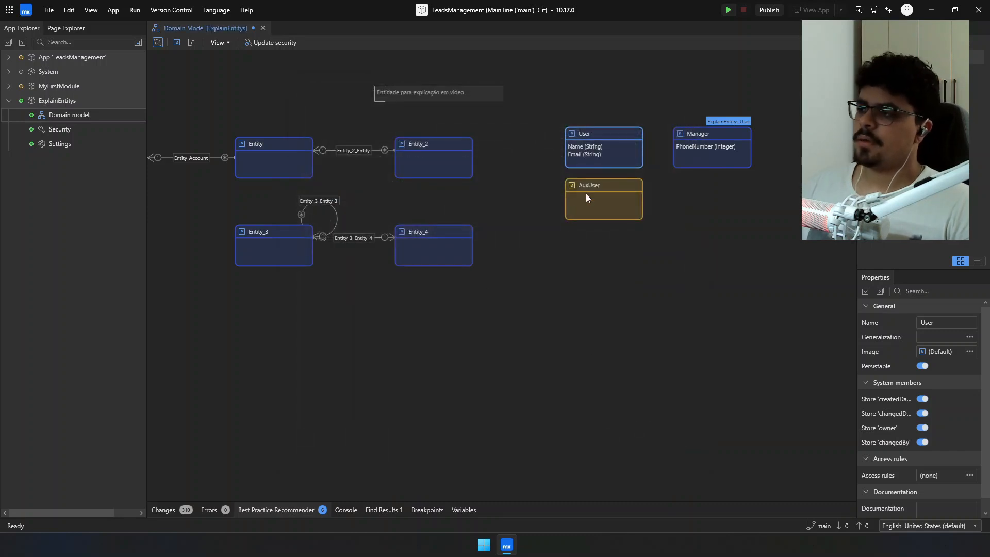
Step: Move the AuxUser entity further down below User and draw an association from AuxUser to User
drag(619, 186, 624, 294)
mouse_move(621, 287)
mouse_down()
mouse_move(617, 171)
mouse_move(614, 292)
mouse_up()
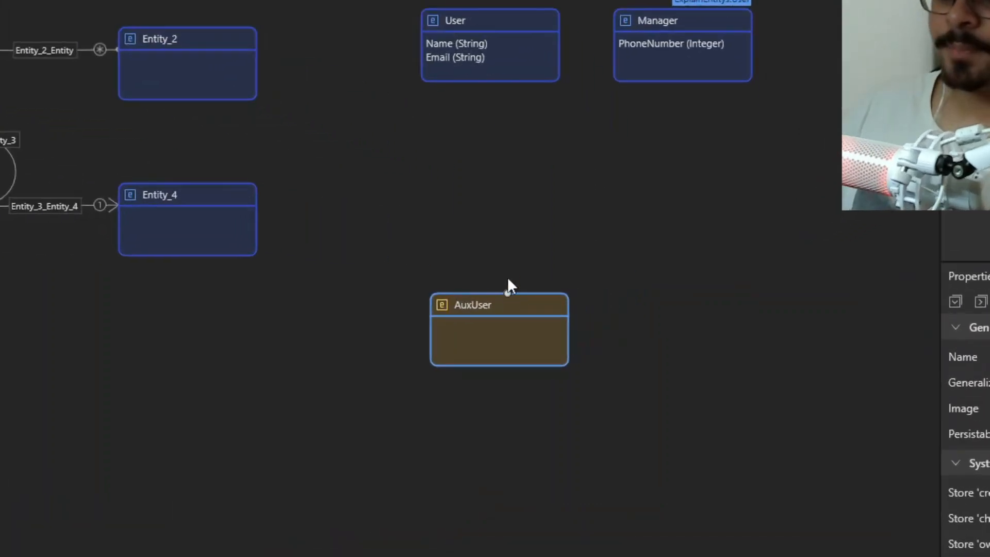
drag(508, 281, 509, 88)
Step: Draw an association from AuxUser to itself and delete it
drag(544, 289, 568, 315)
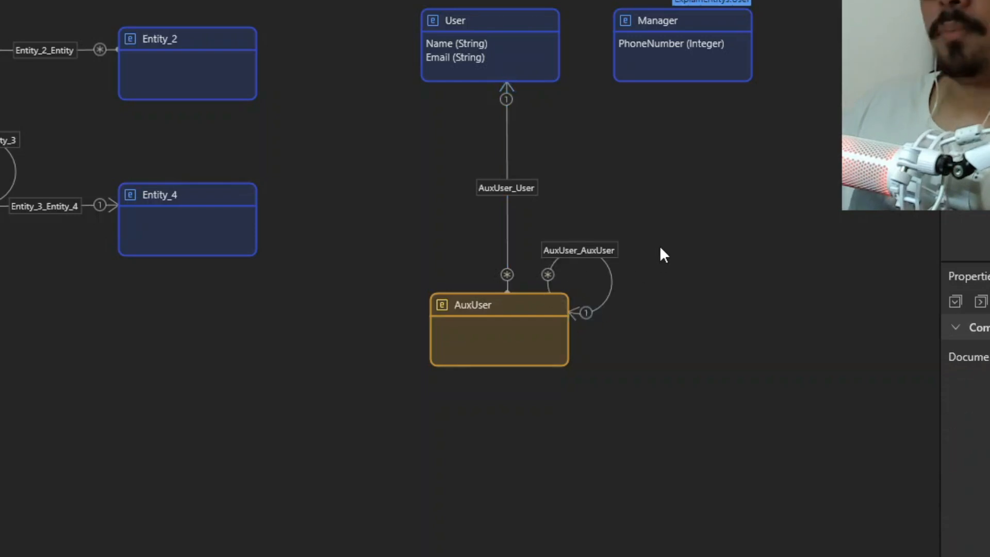
click(554, 250)
key(Delete)
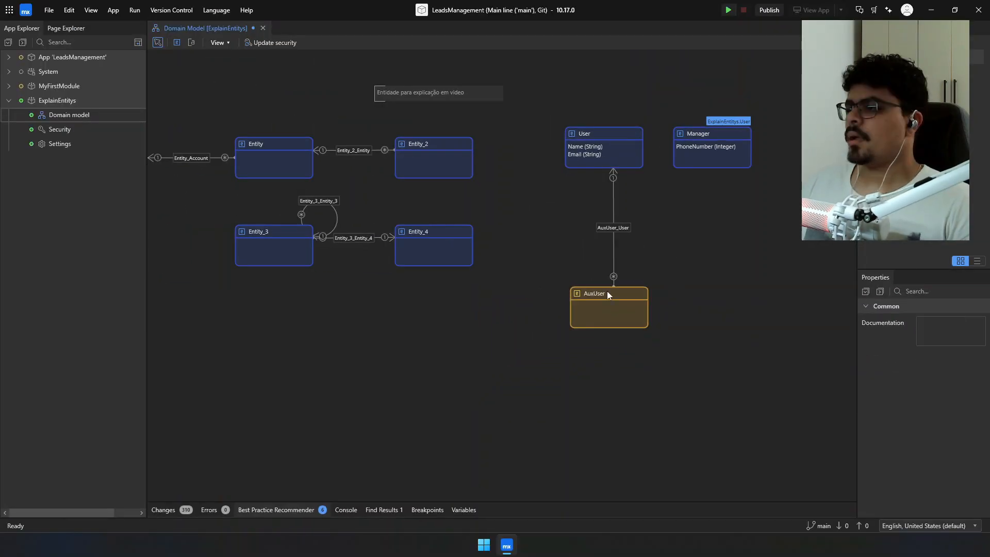
Step: Add a new association from the User entity to Entity in the ExplainEntitys module through the User entity's properties
double_click(626, 137)
click(342, 200)
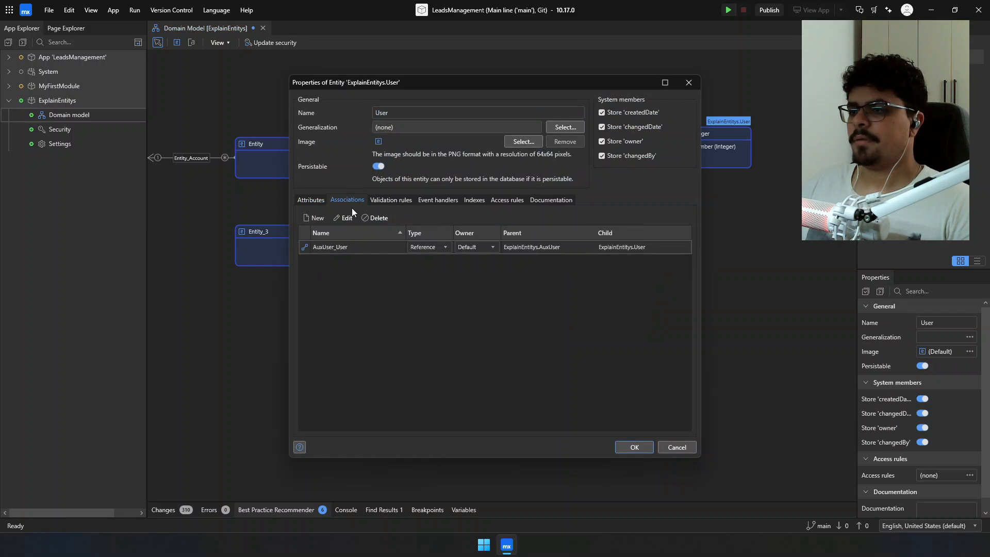
click(313, 217)
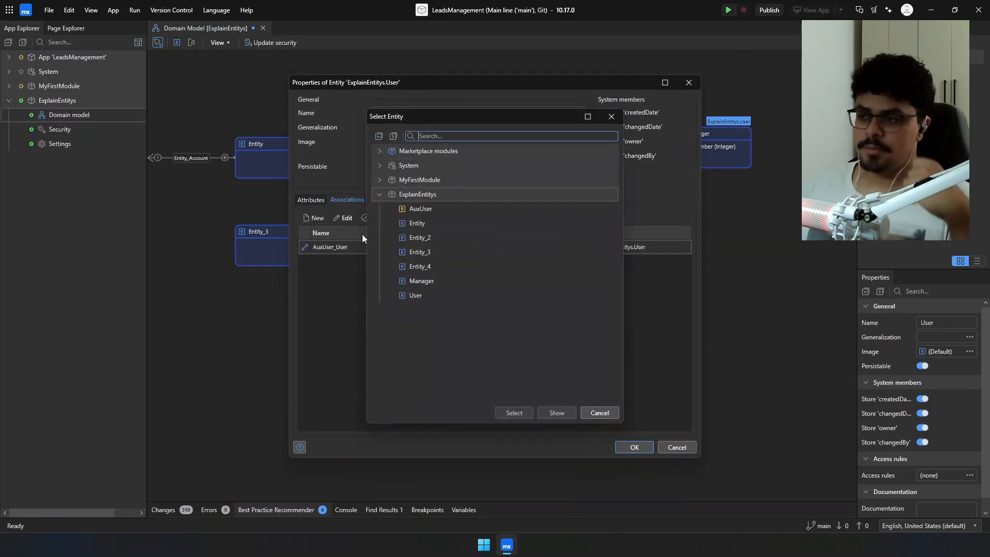
click(448, 223)
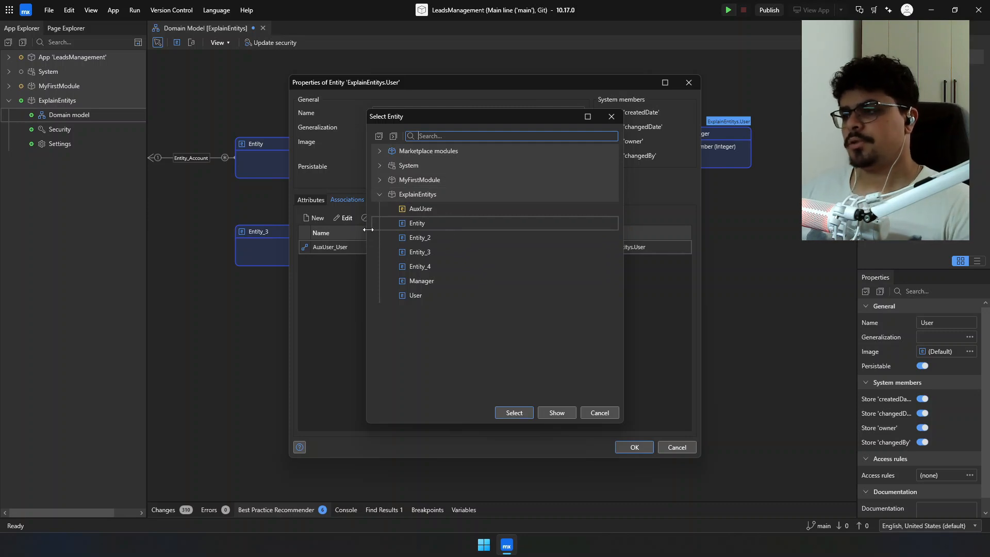
click(379, 180)
click(414, 195)
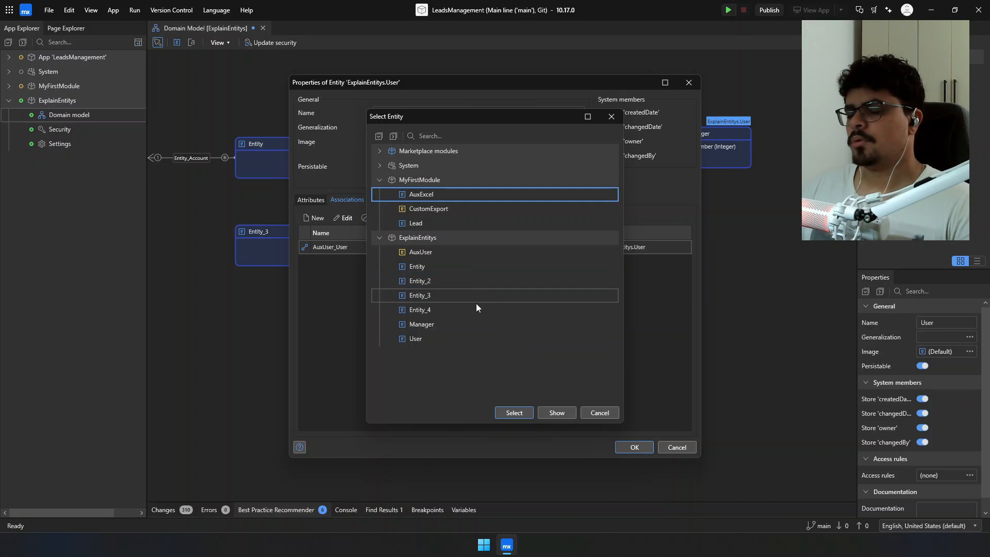
key(Escape)
click(316, 218)
click(513, 412)
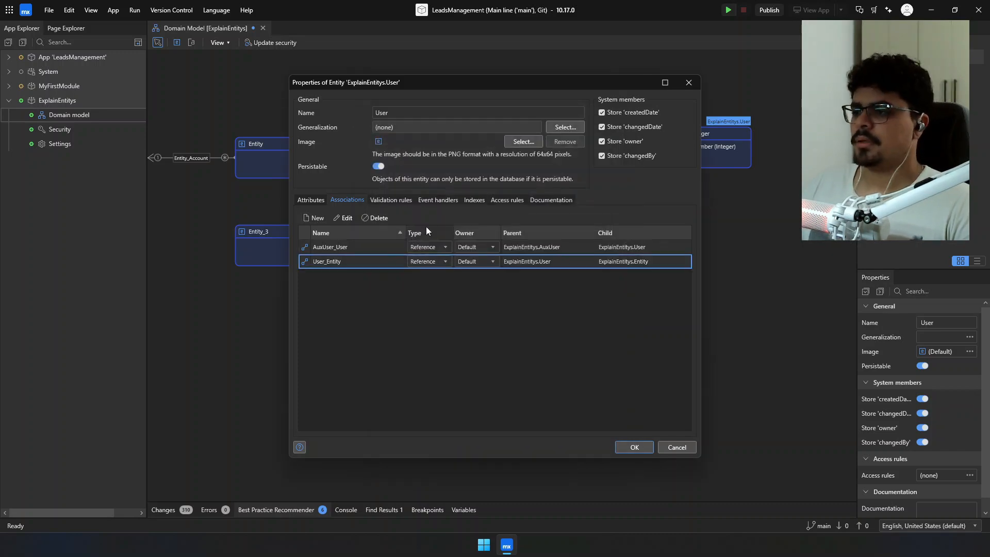
Step: Examine the multiplicity and delete behaviour options of the User_Entity association and close it without saving
click(343, 218)
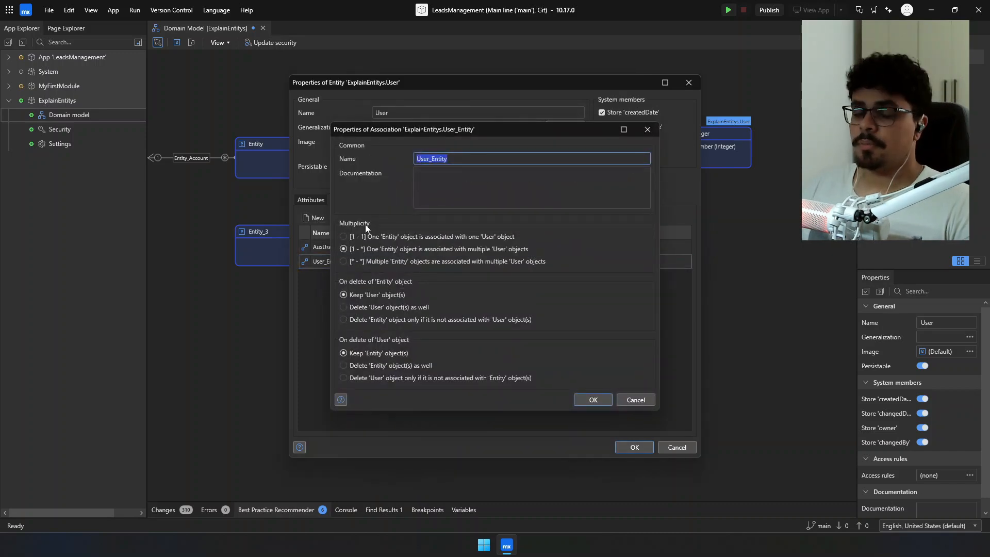
click(366, 237)
click(368, 249)
click(369, 260)
click(373, 249)
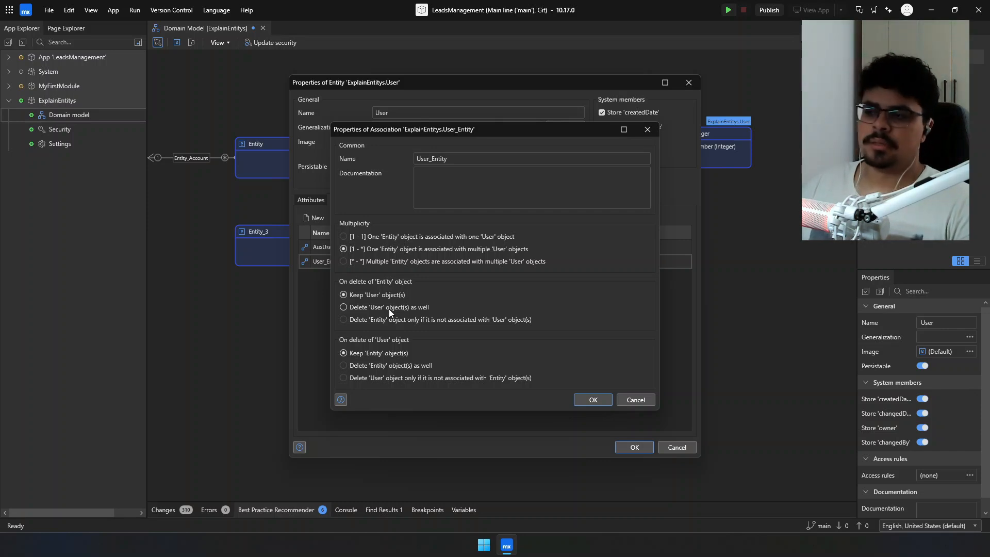
click(636, 400)
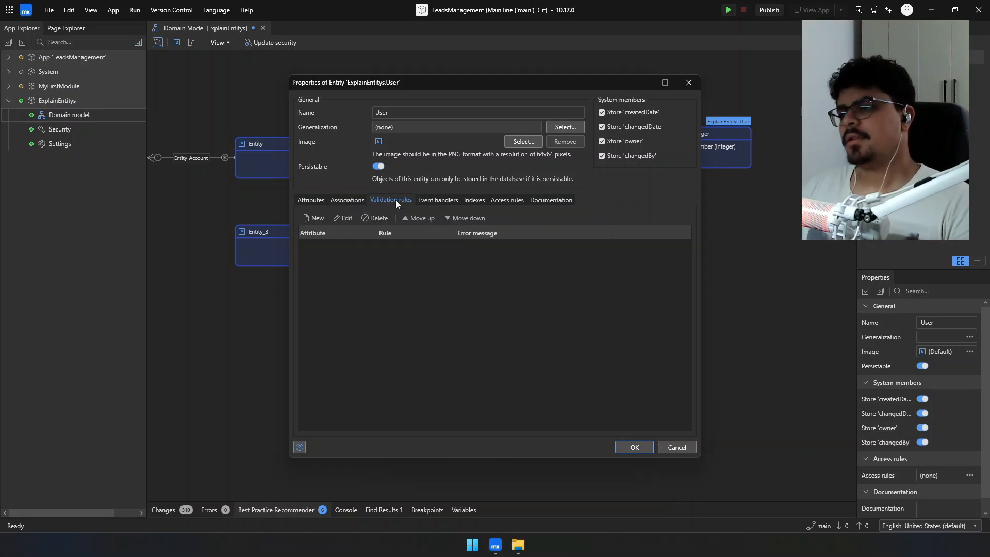
Step: Examine the attribute, error message and type settings of a new validation rule, and the settings of a new event handler for User
click(320, 220)
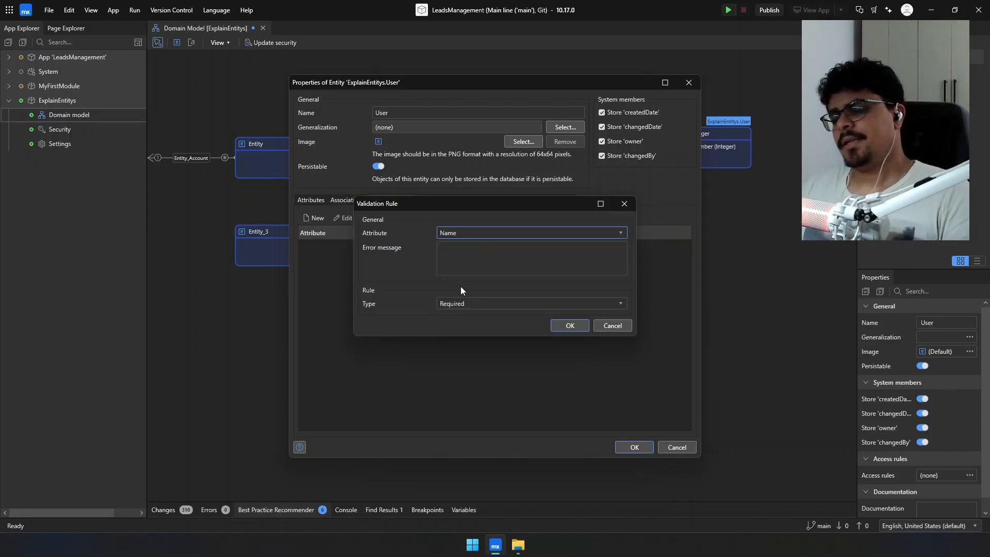
click(451, 254)
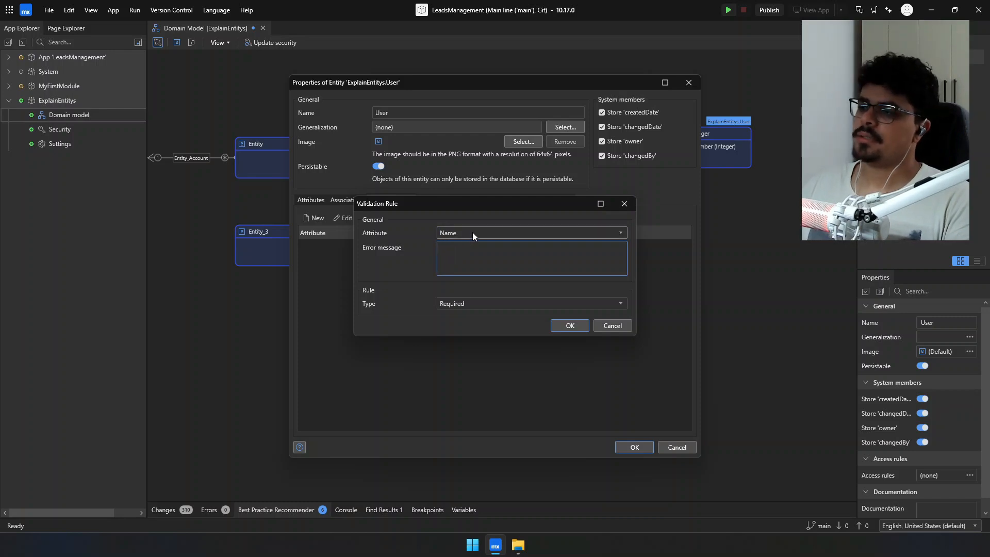
click(463, 303)
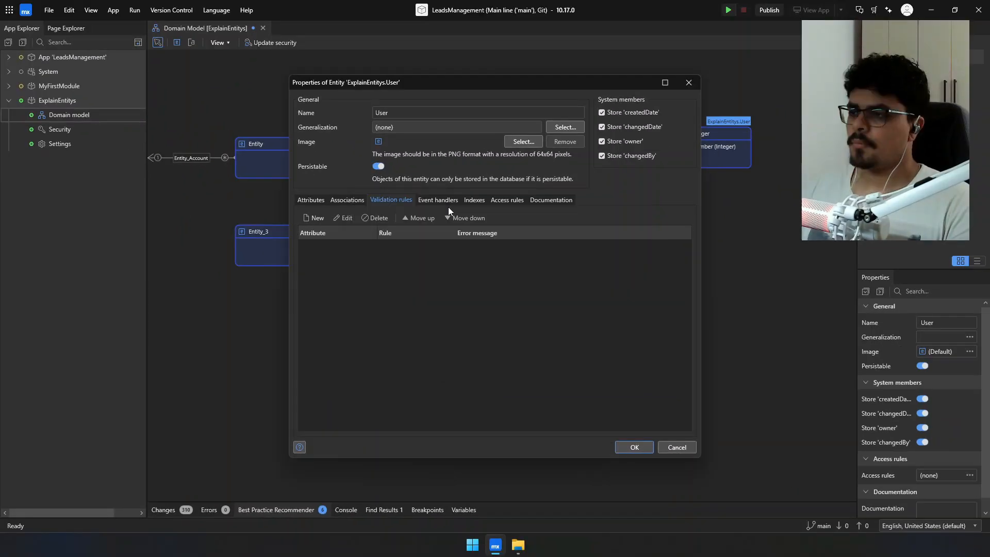
click(447, 202)
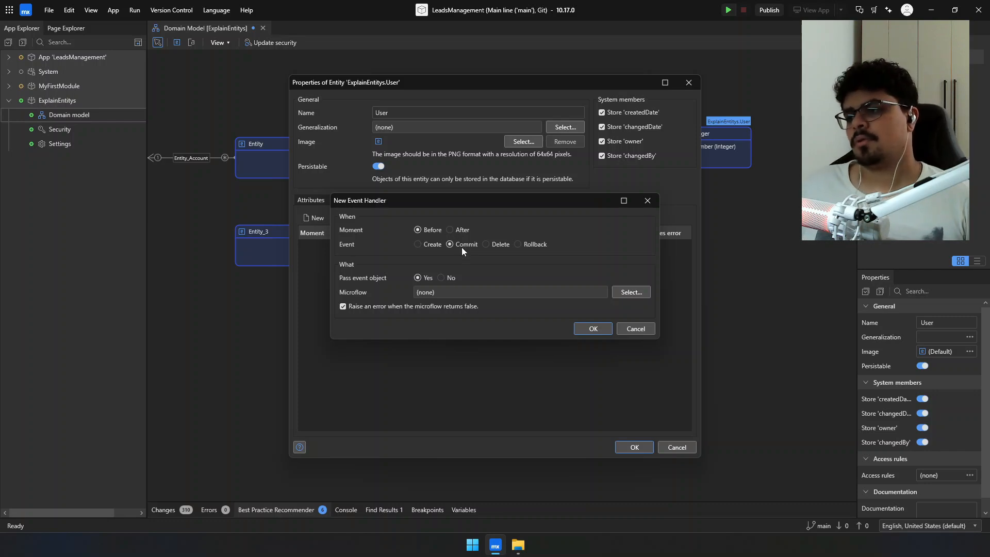
click(425, 293)
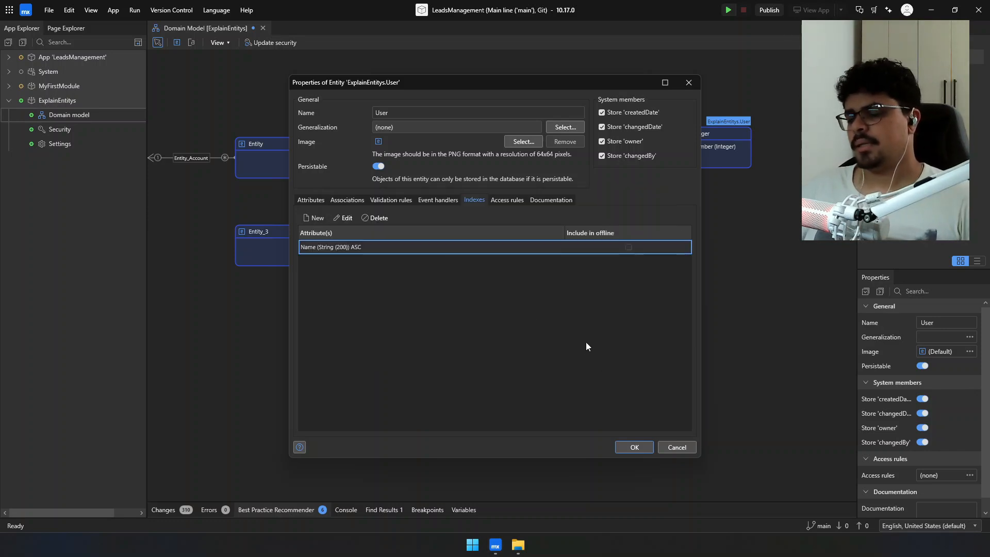
Step: Start another index for the User entity, check which attributes are available for it, and cancel
click(319, 218)
click(381, 209)
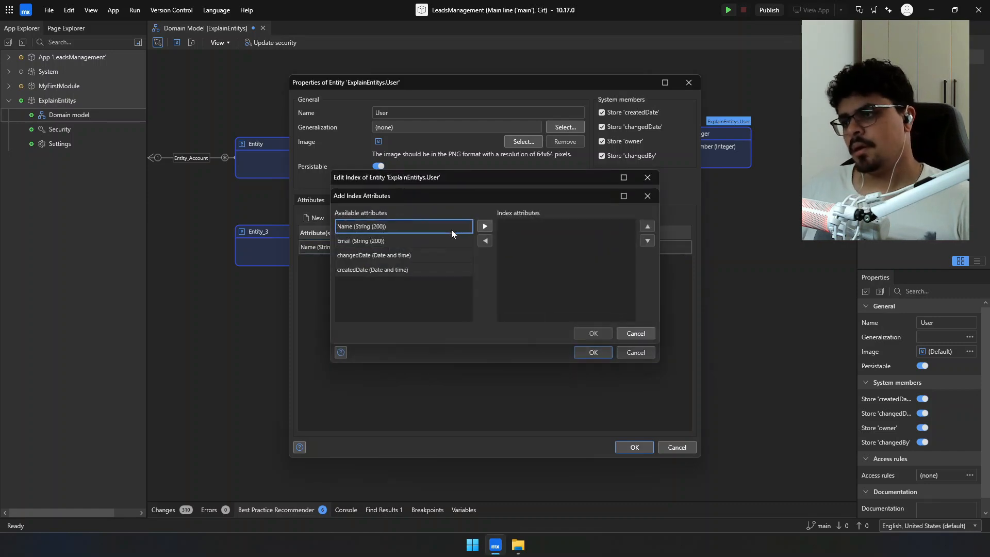
click(639, 338)
click(639, 350)
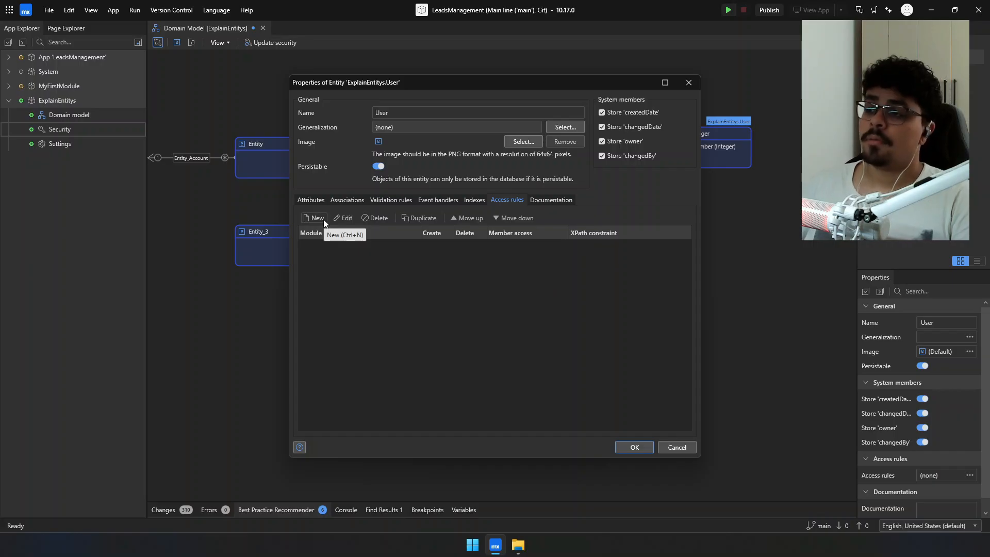
Step: Start a new access rule for the User entity and apply it to the Admin module role
click(323, 221)
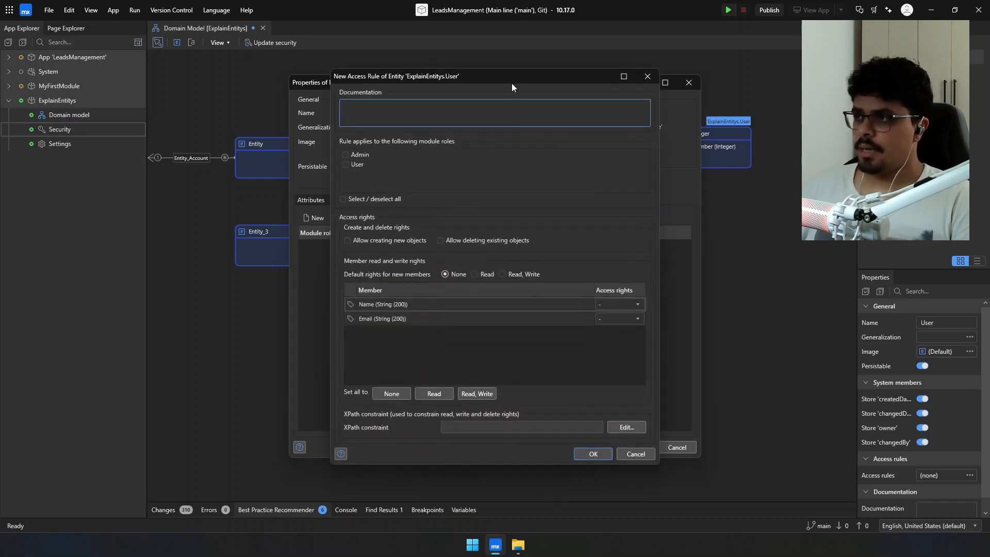
drag(512, 104, 506, 81)
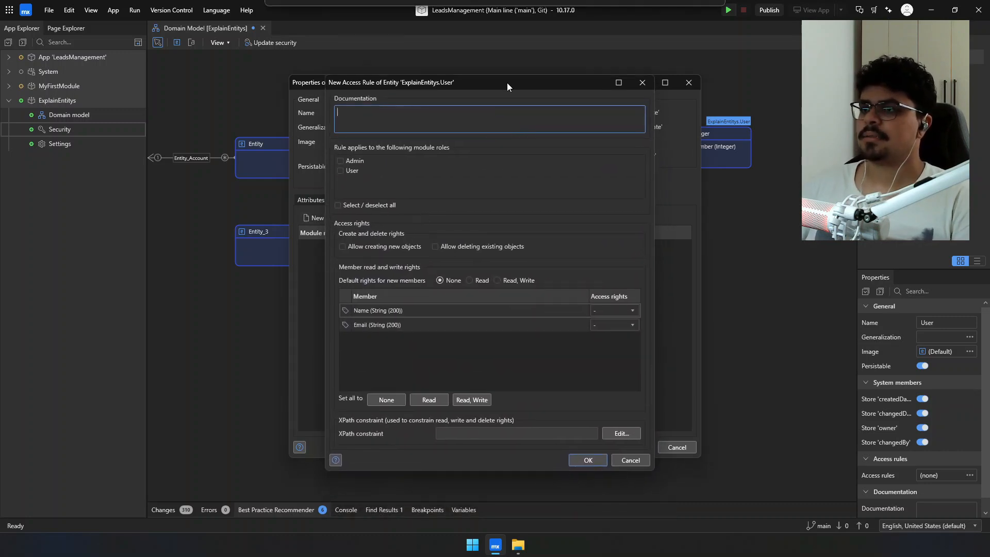
click(357, 161)
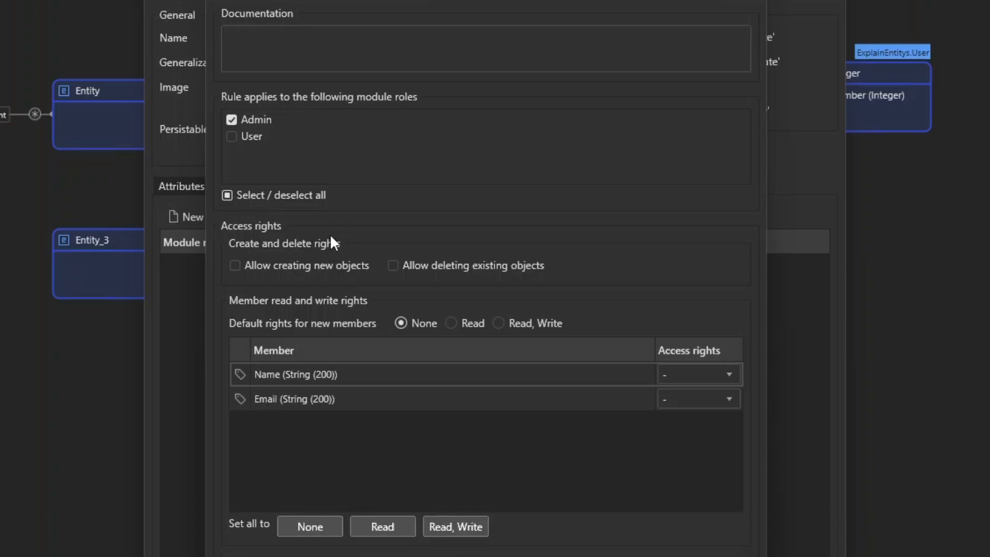
Step: Toggle the rights to create new objects and delete existing objects on and back off in the access rule
click(364, 324)
click(368, 264)
click(464, 265)
click(475, 262)
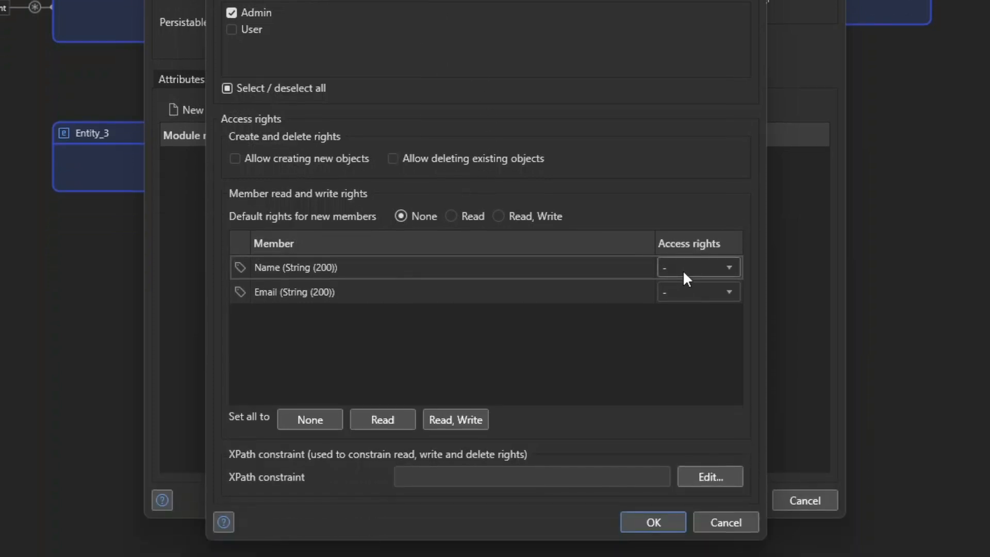
Step: Set the Name member's access rights to Read and change them to Read, Write
click(683, 379)
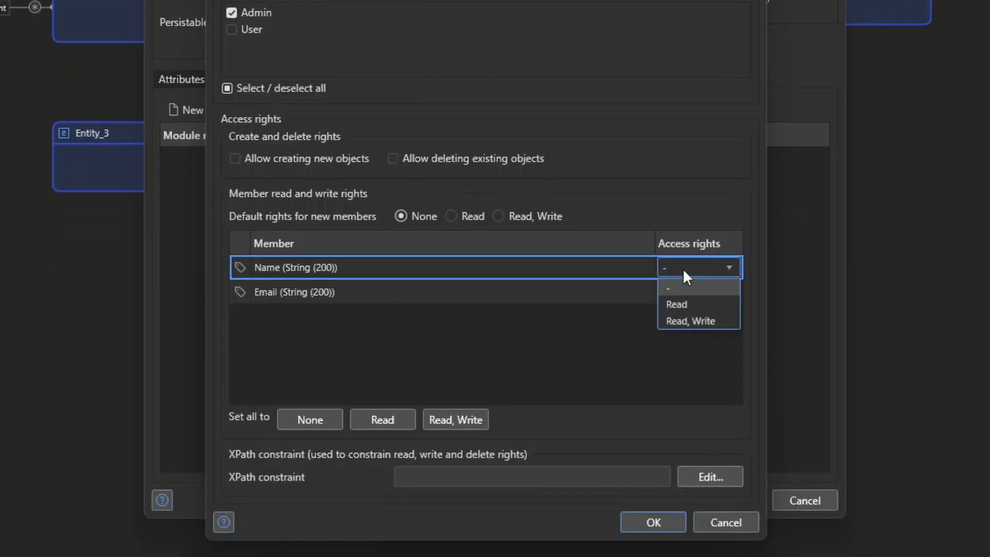
click(703, 305)
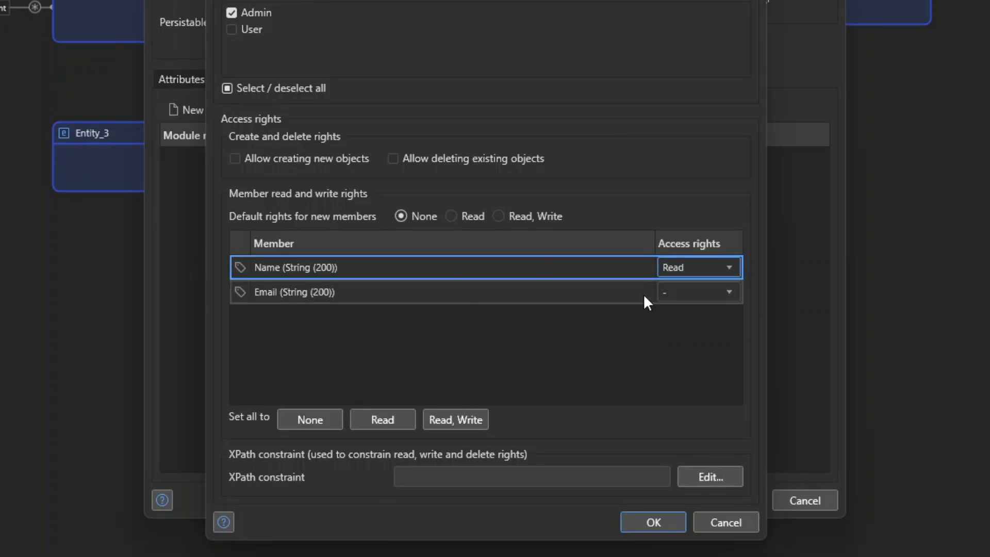
click(671, 267)
click(678, 321)
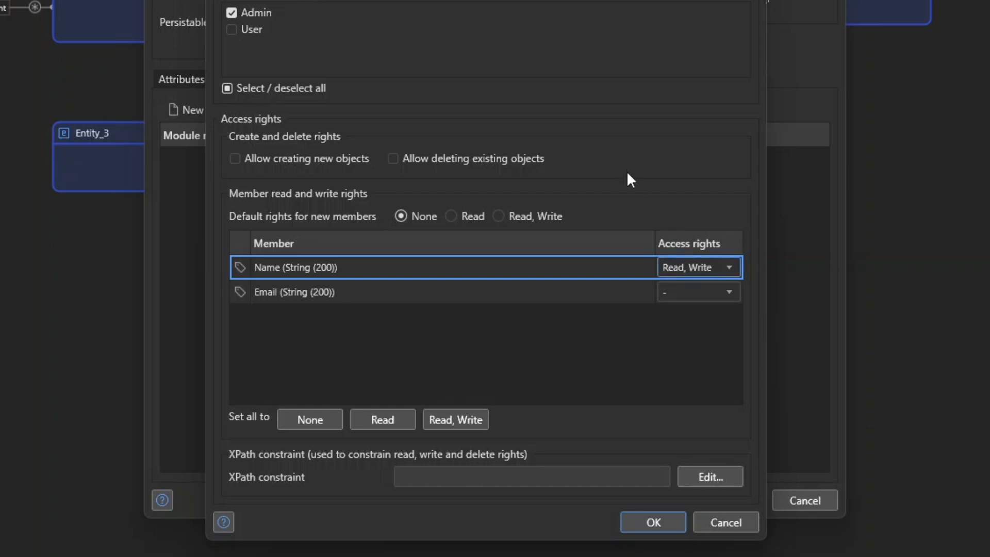
Step: Check the Email member's access right options, and switch the default rights for new members to Read, Write and back to None
click(680, 291)
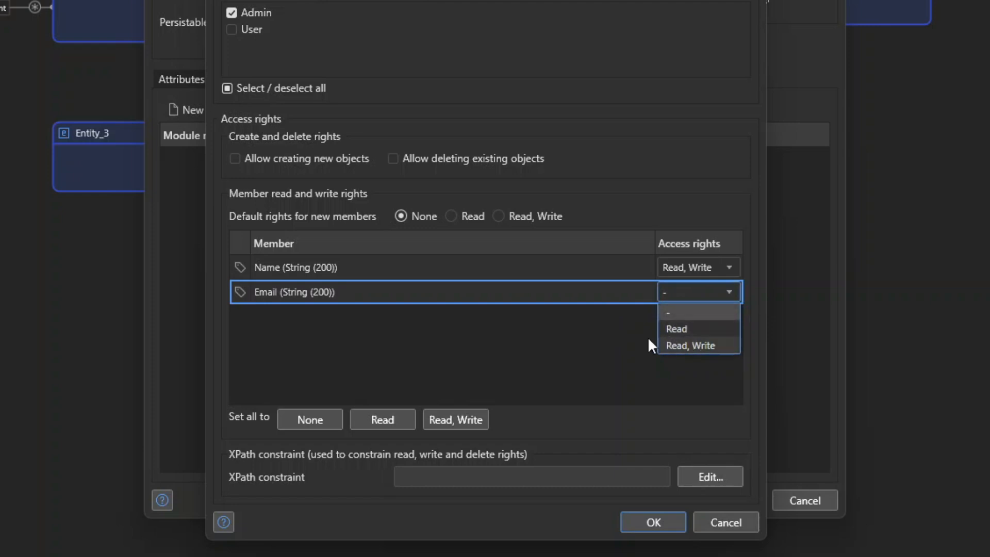
click(569, 325)
click(498, 216)
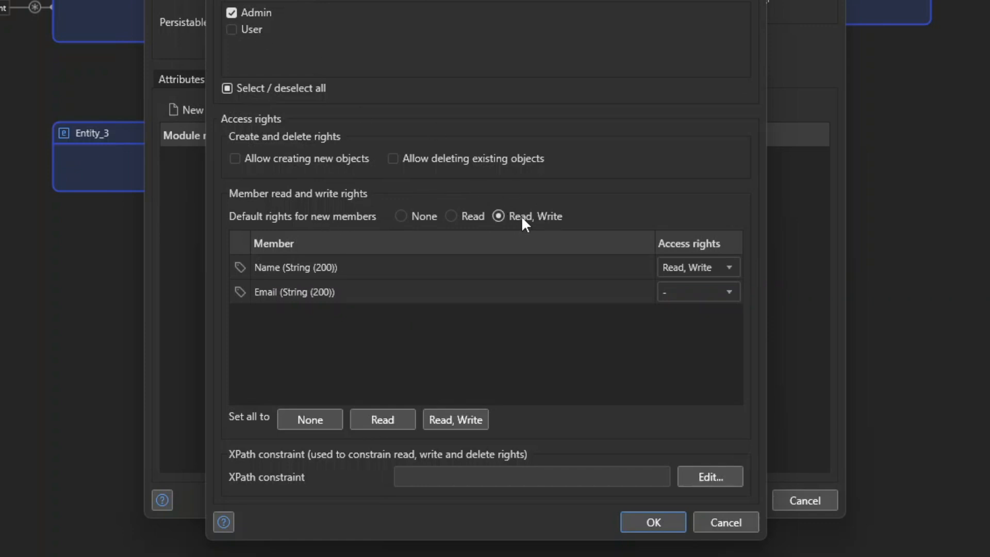
click(406, 216)
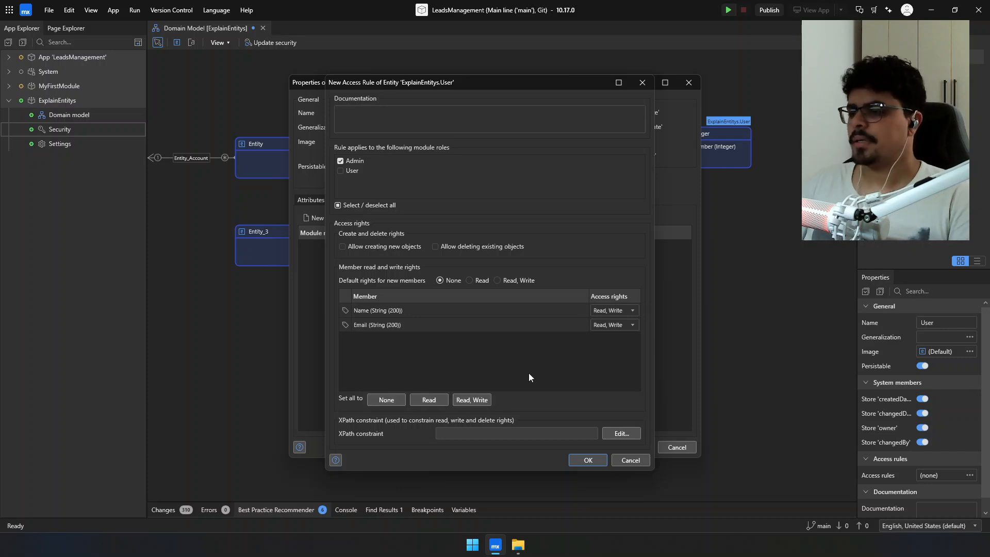
Step: Set the access rule's XPath constraint to the owner expression [System.owner='[%CurrentUser%]']
click(636, 436)
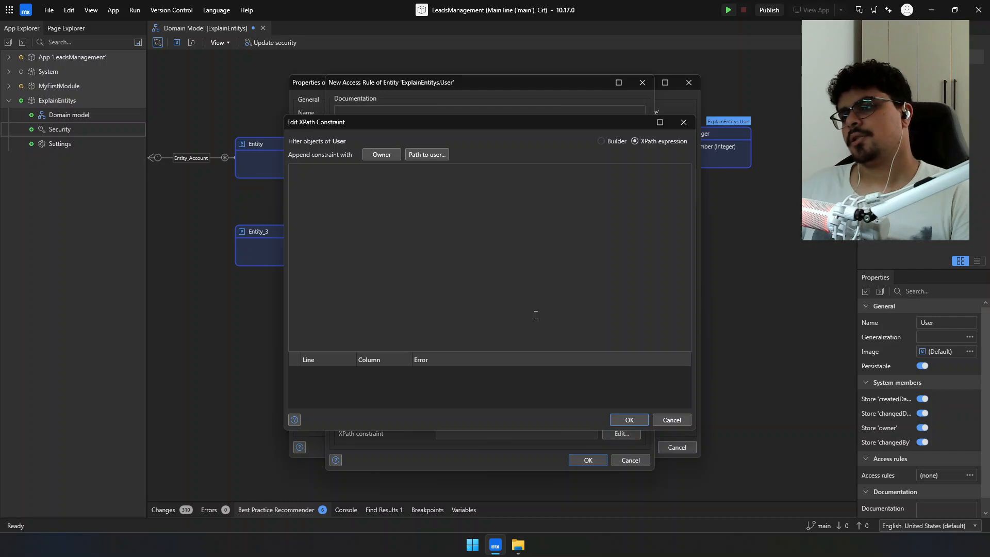
click(629, 419)
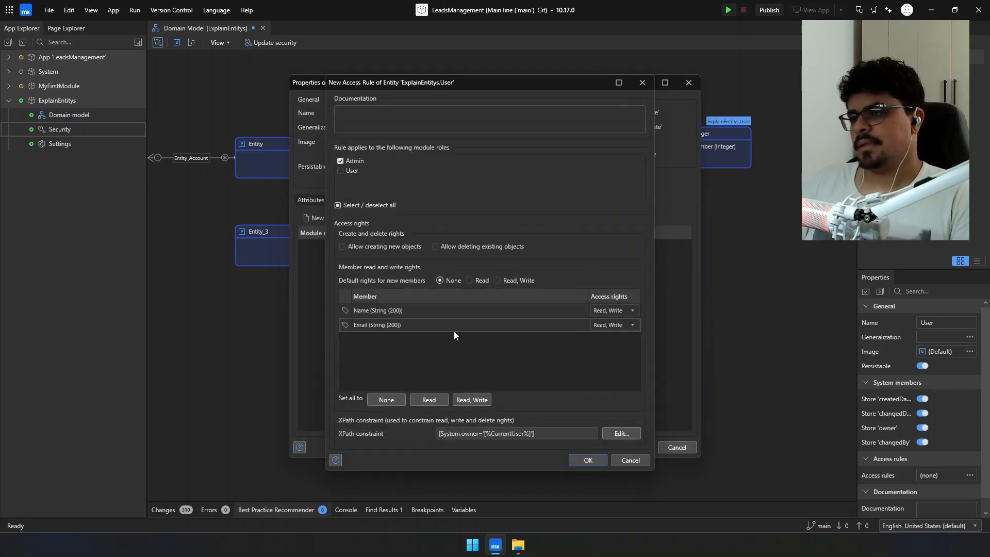
Step: Reopen the XPath constraint, examine its CurrentUser owner expression alongside the access rule's roles and member rights, and close the constraint editor
click(623, 435)
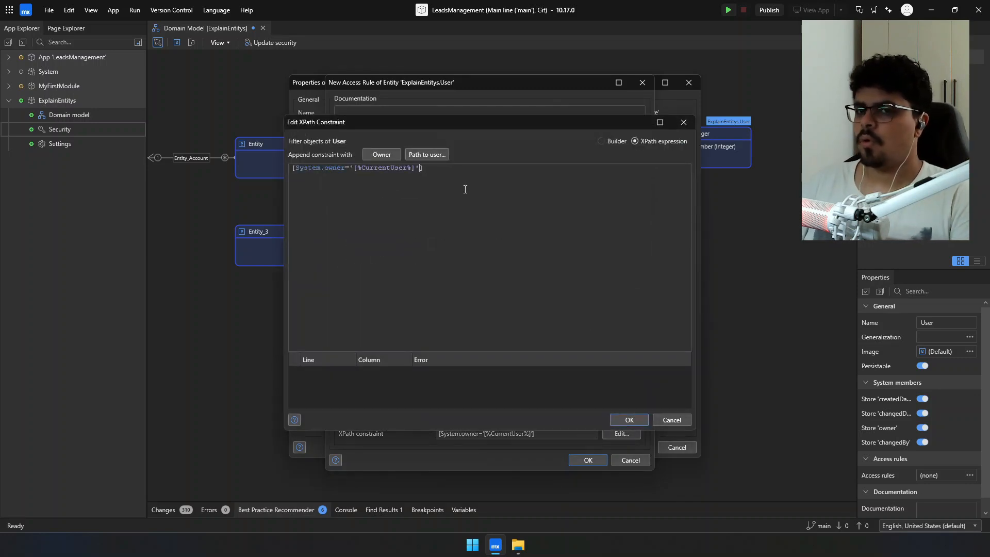
drag(422, 126, 731, 110)
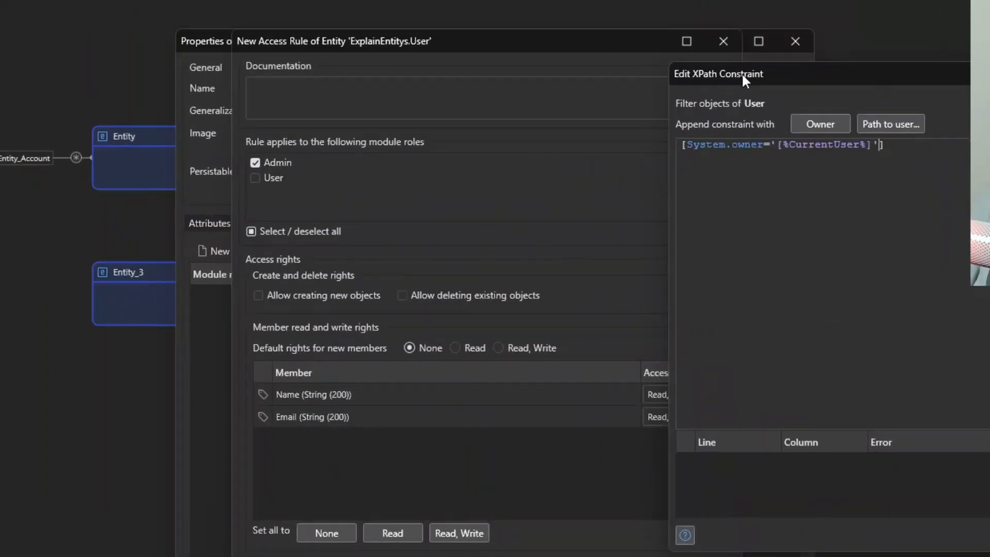
drag(742, 75, 783, 73)
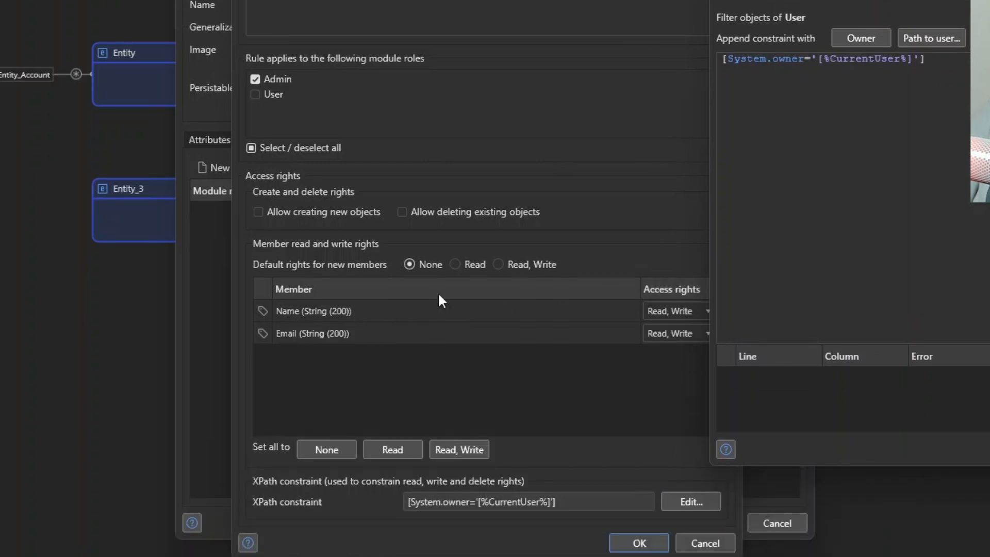
mouse_move(889, 1)
mouse_down()
mouse_move(923, 0)
mouse_move(884, 1)
mouse_up()
double_click(896, 64)
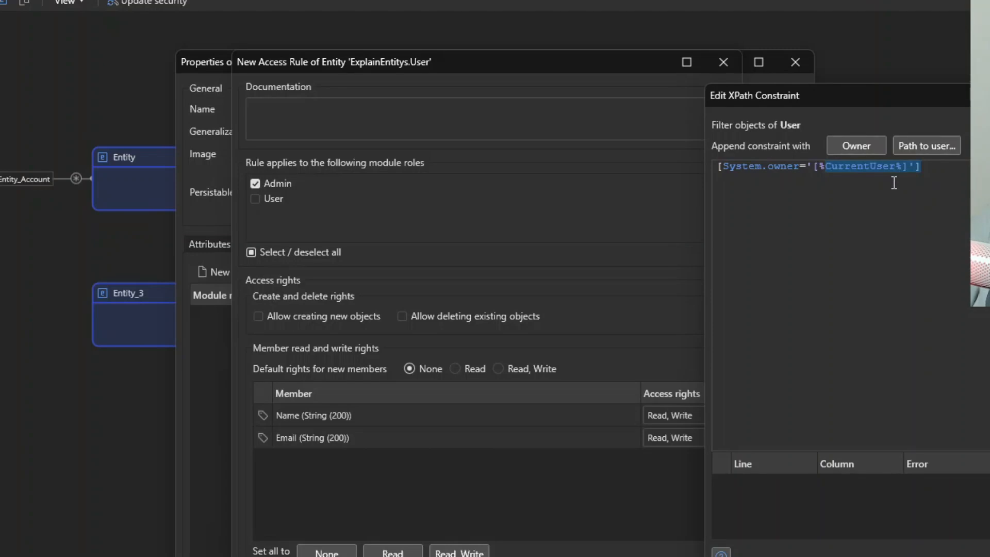
drag(910, 111, 342, 116)
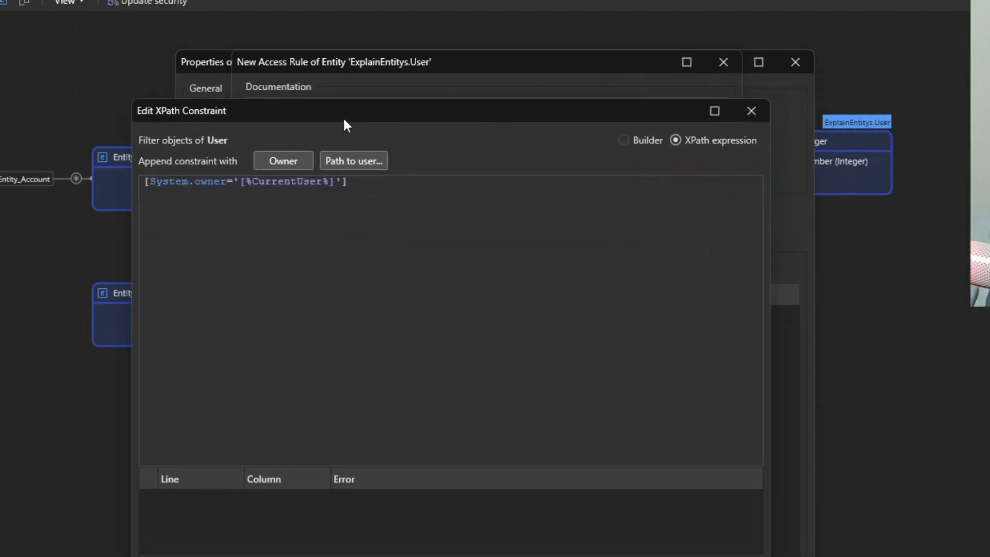
click(606, 412)
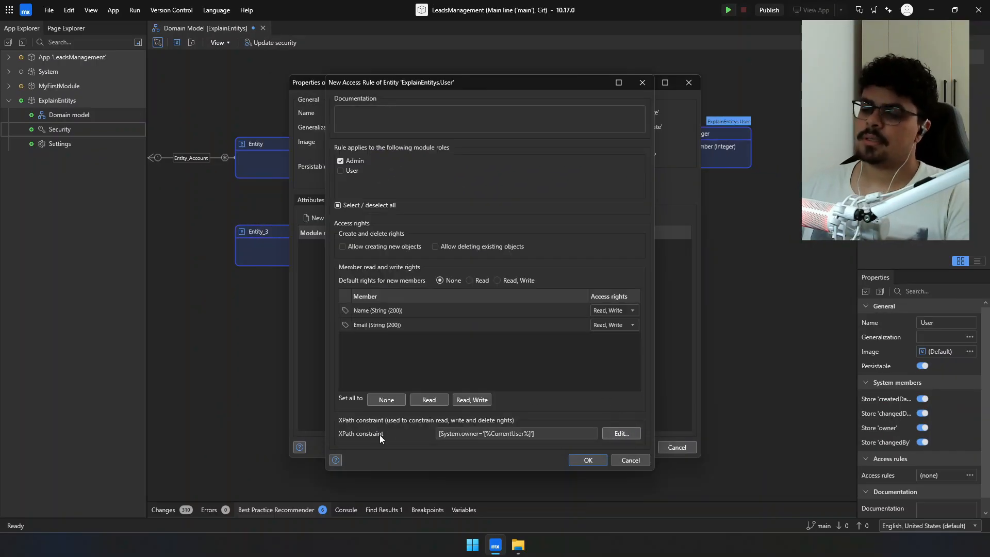